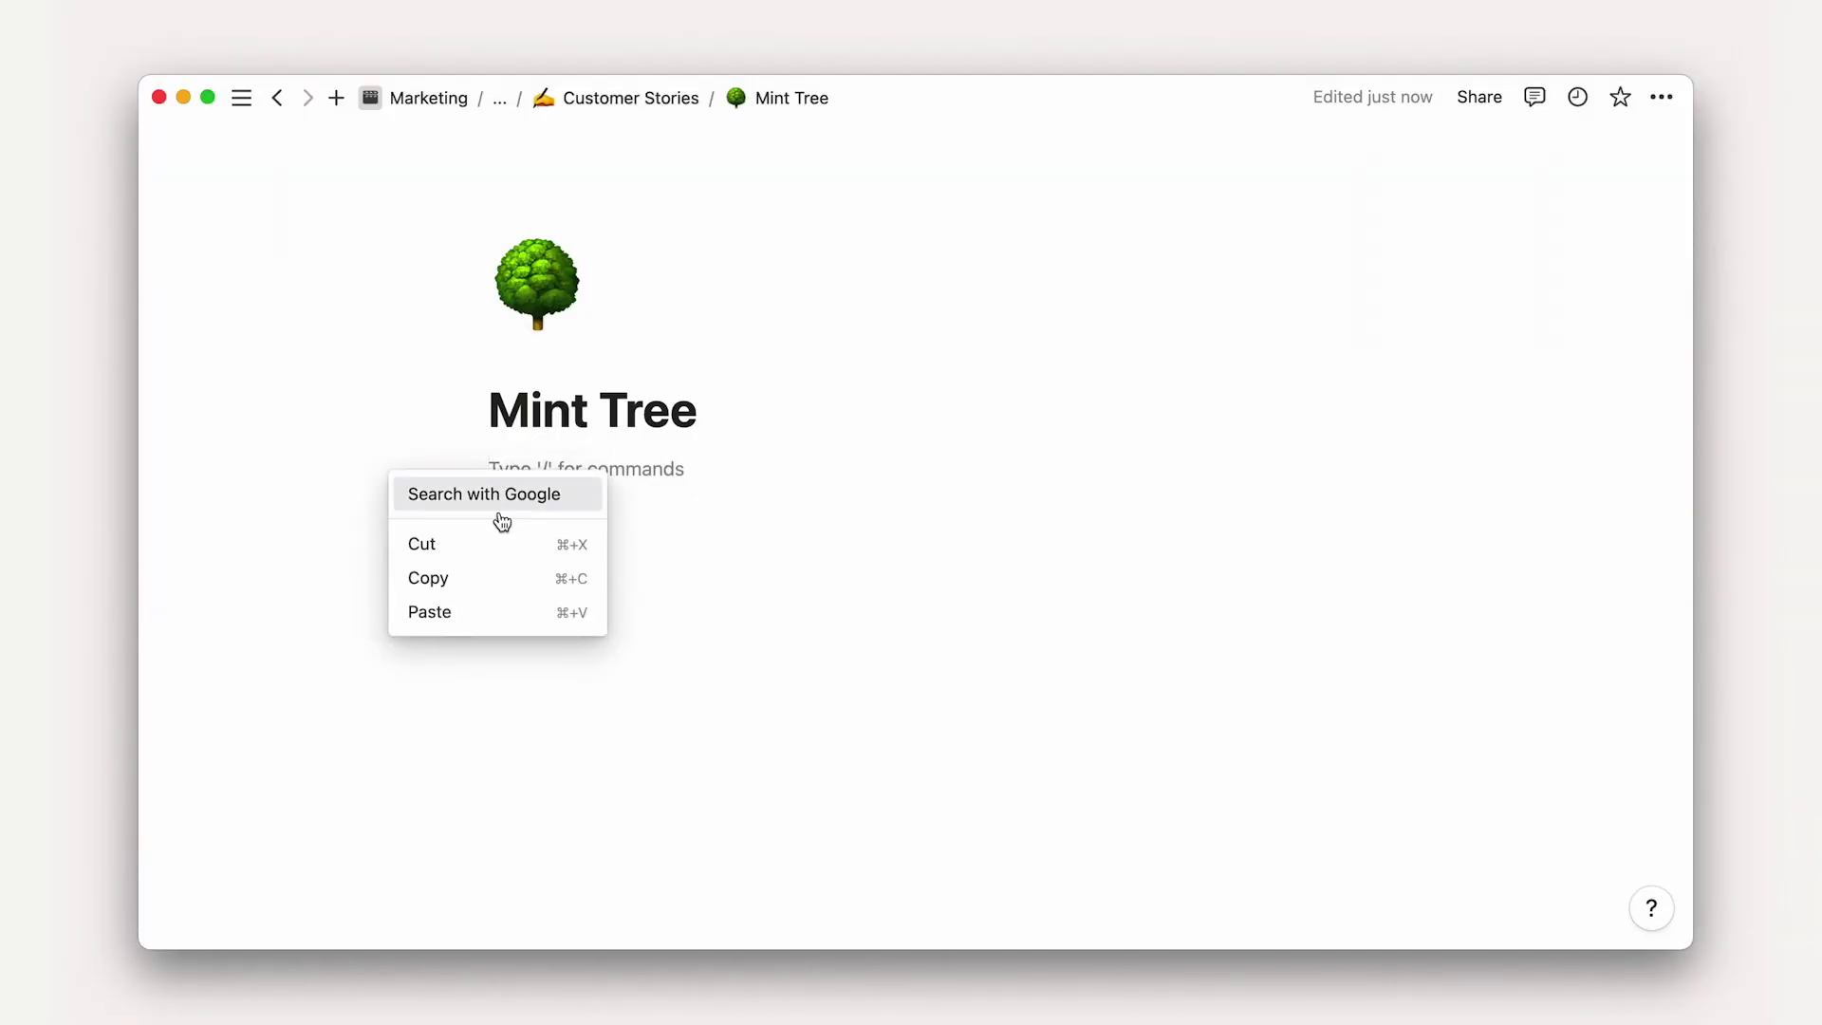
Step: Paste the Figma link onto the Mint Tree page, then connect and authorize Figma so the live case-study design loads
left_click(506, 612)
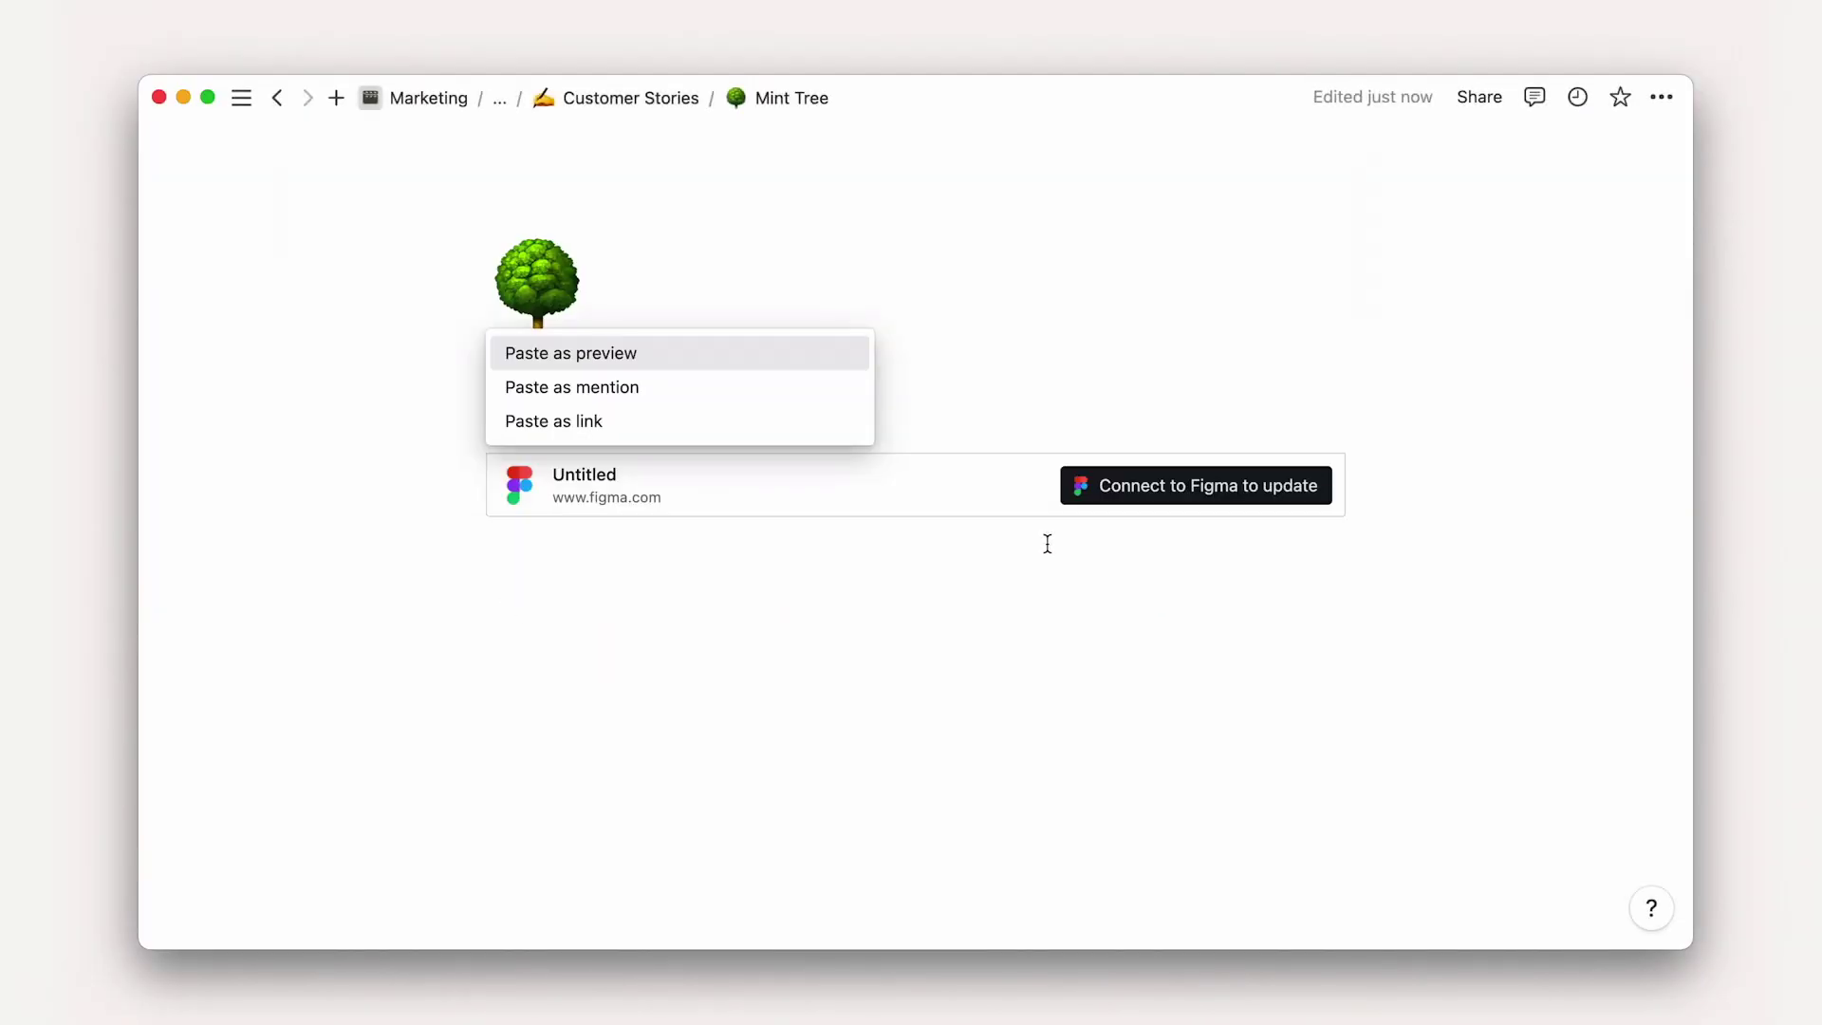
left_click(1133, 486)
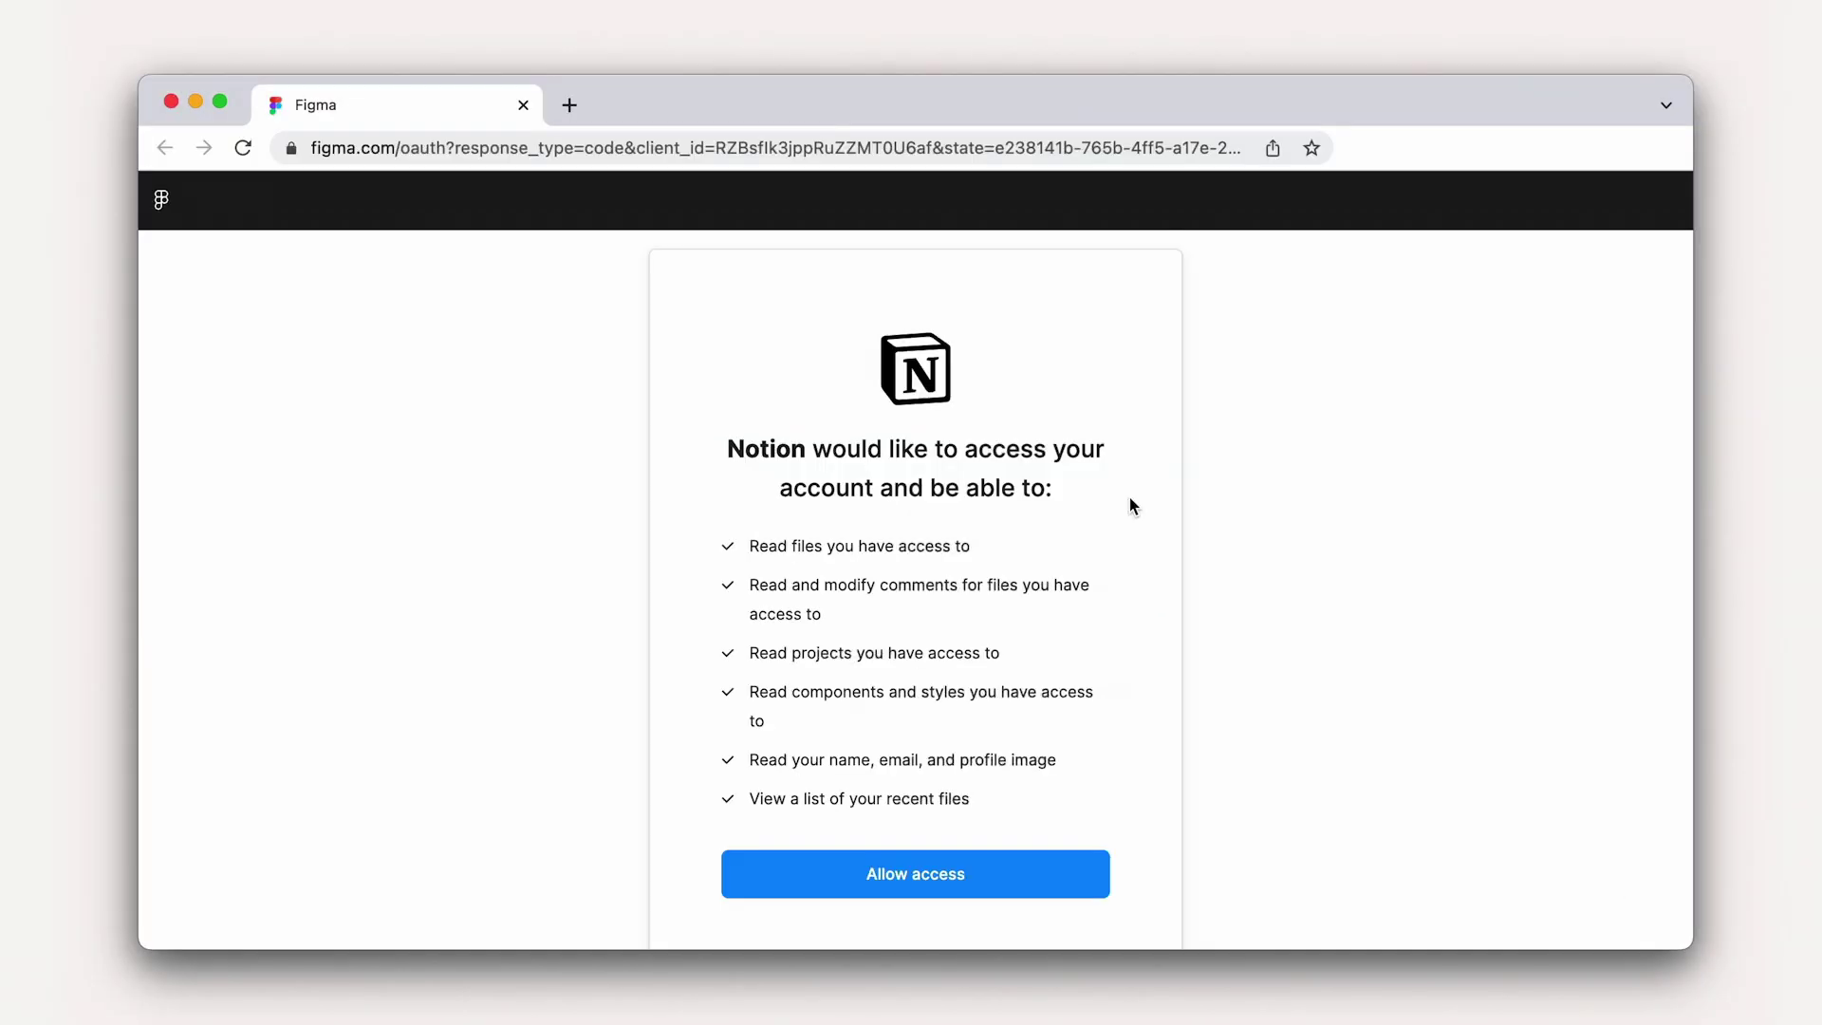
left_click(1055, 862)
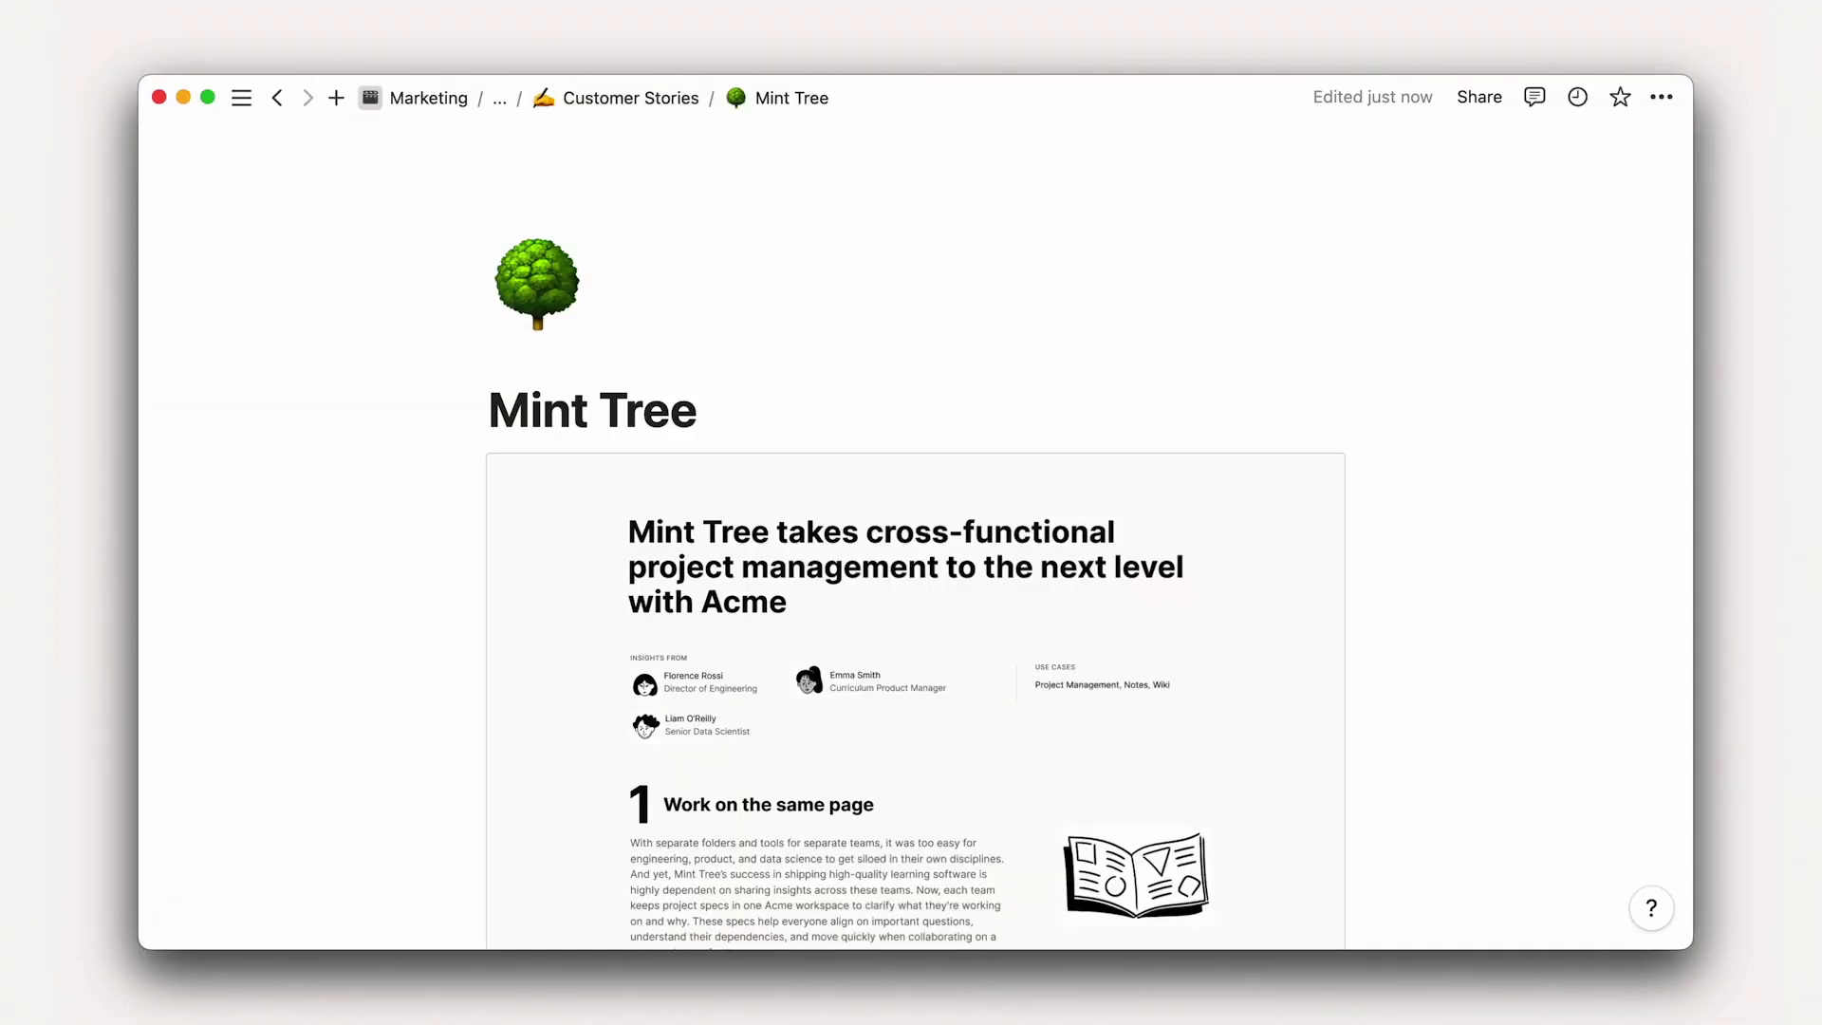
scroll(915, 541, "down", 4)
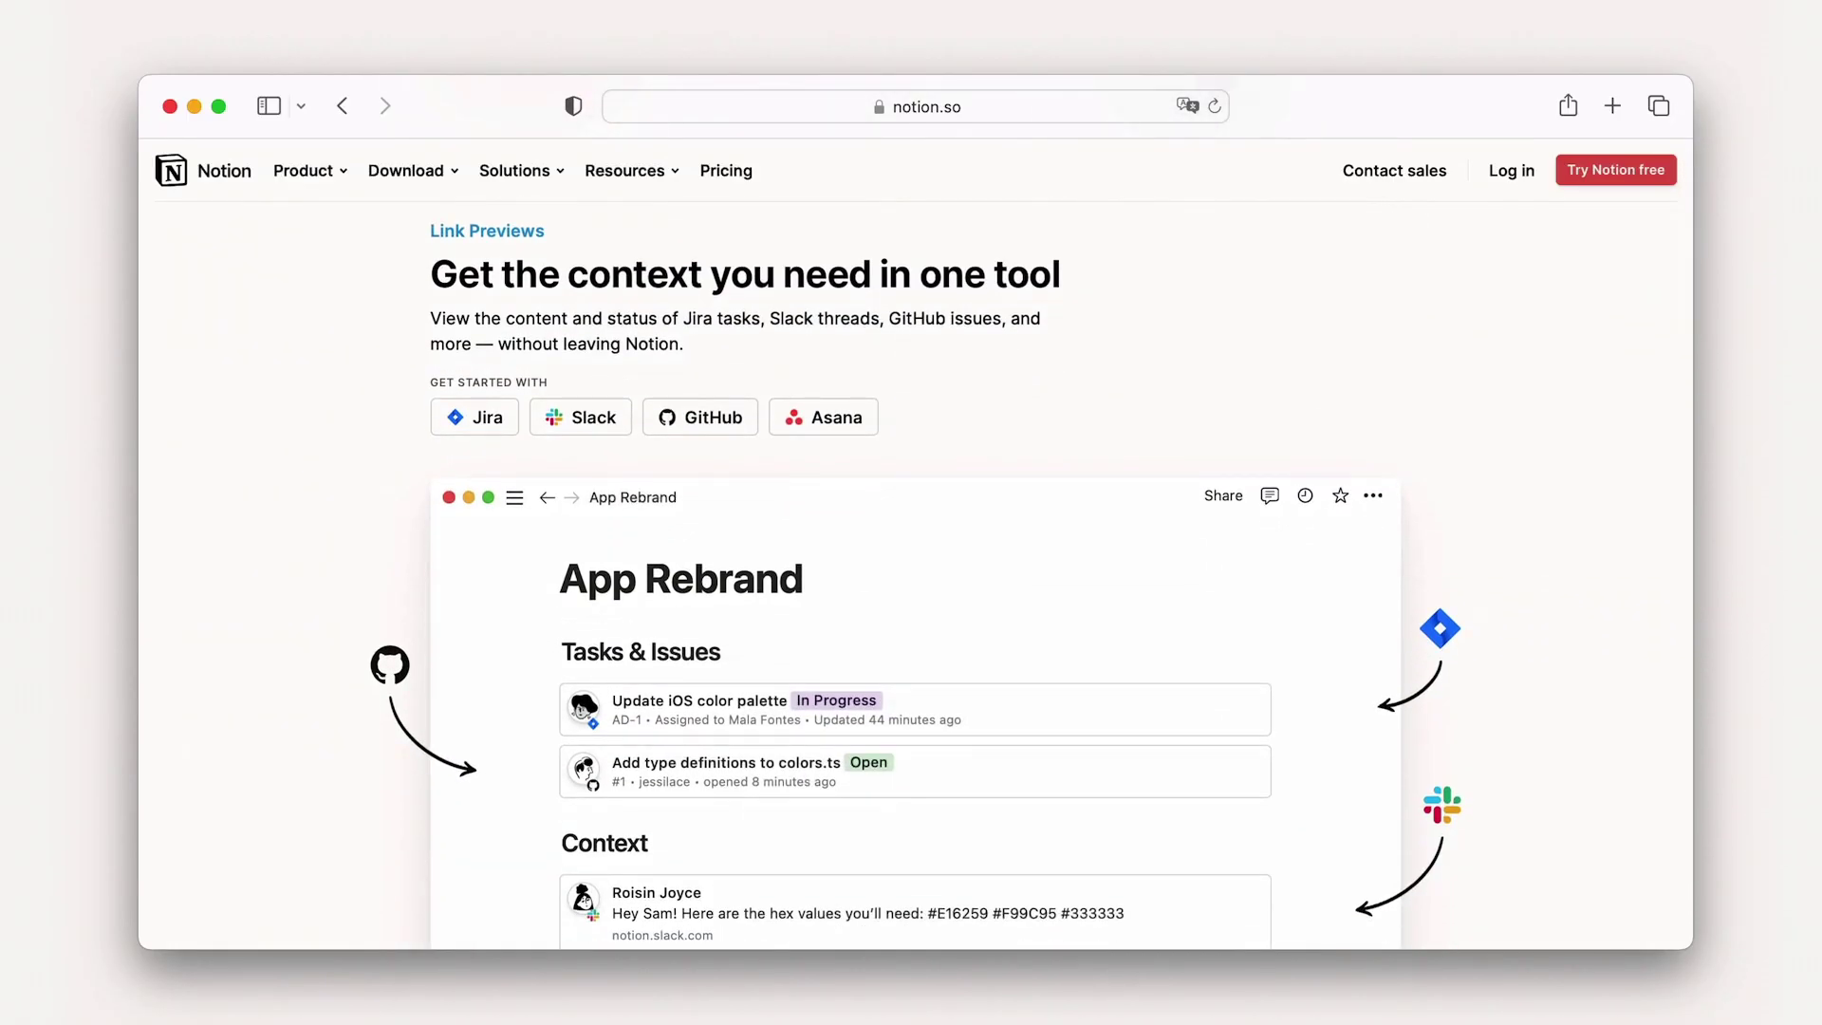
scroll(912, 547, "down", 10)
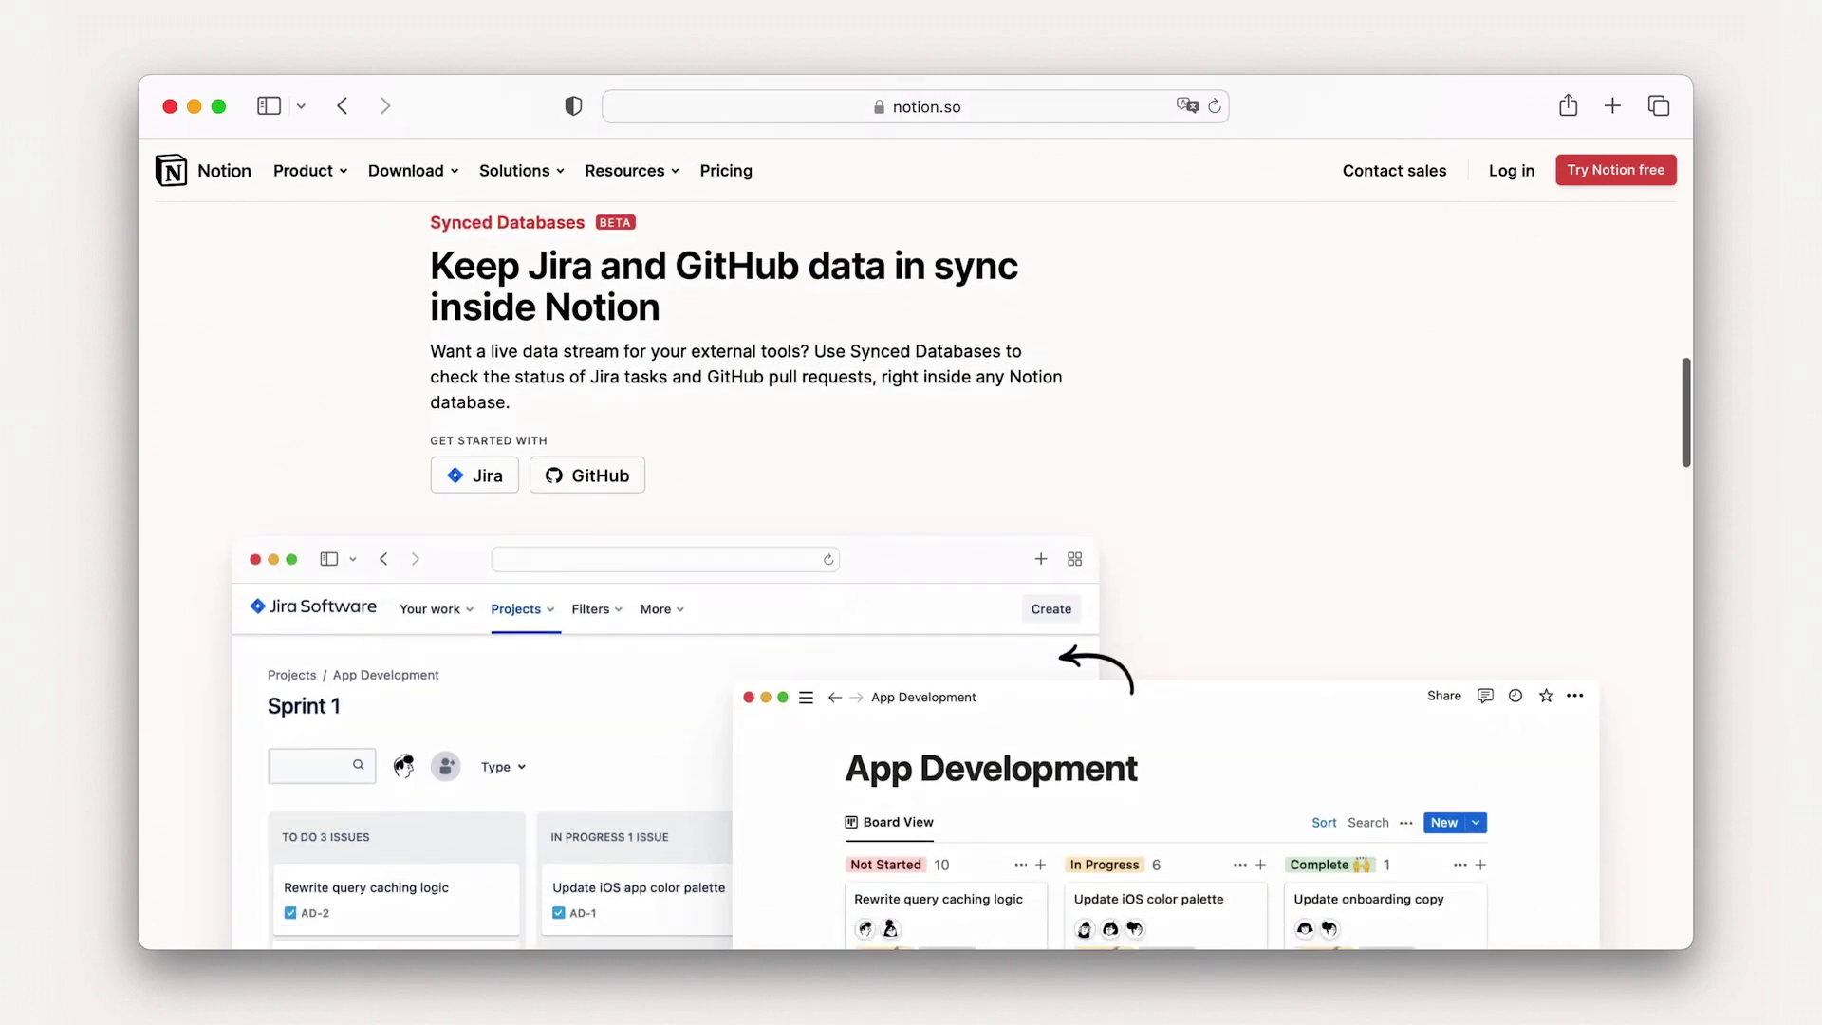
scroll(911, 546, "down", 10)
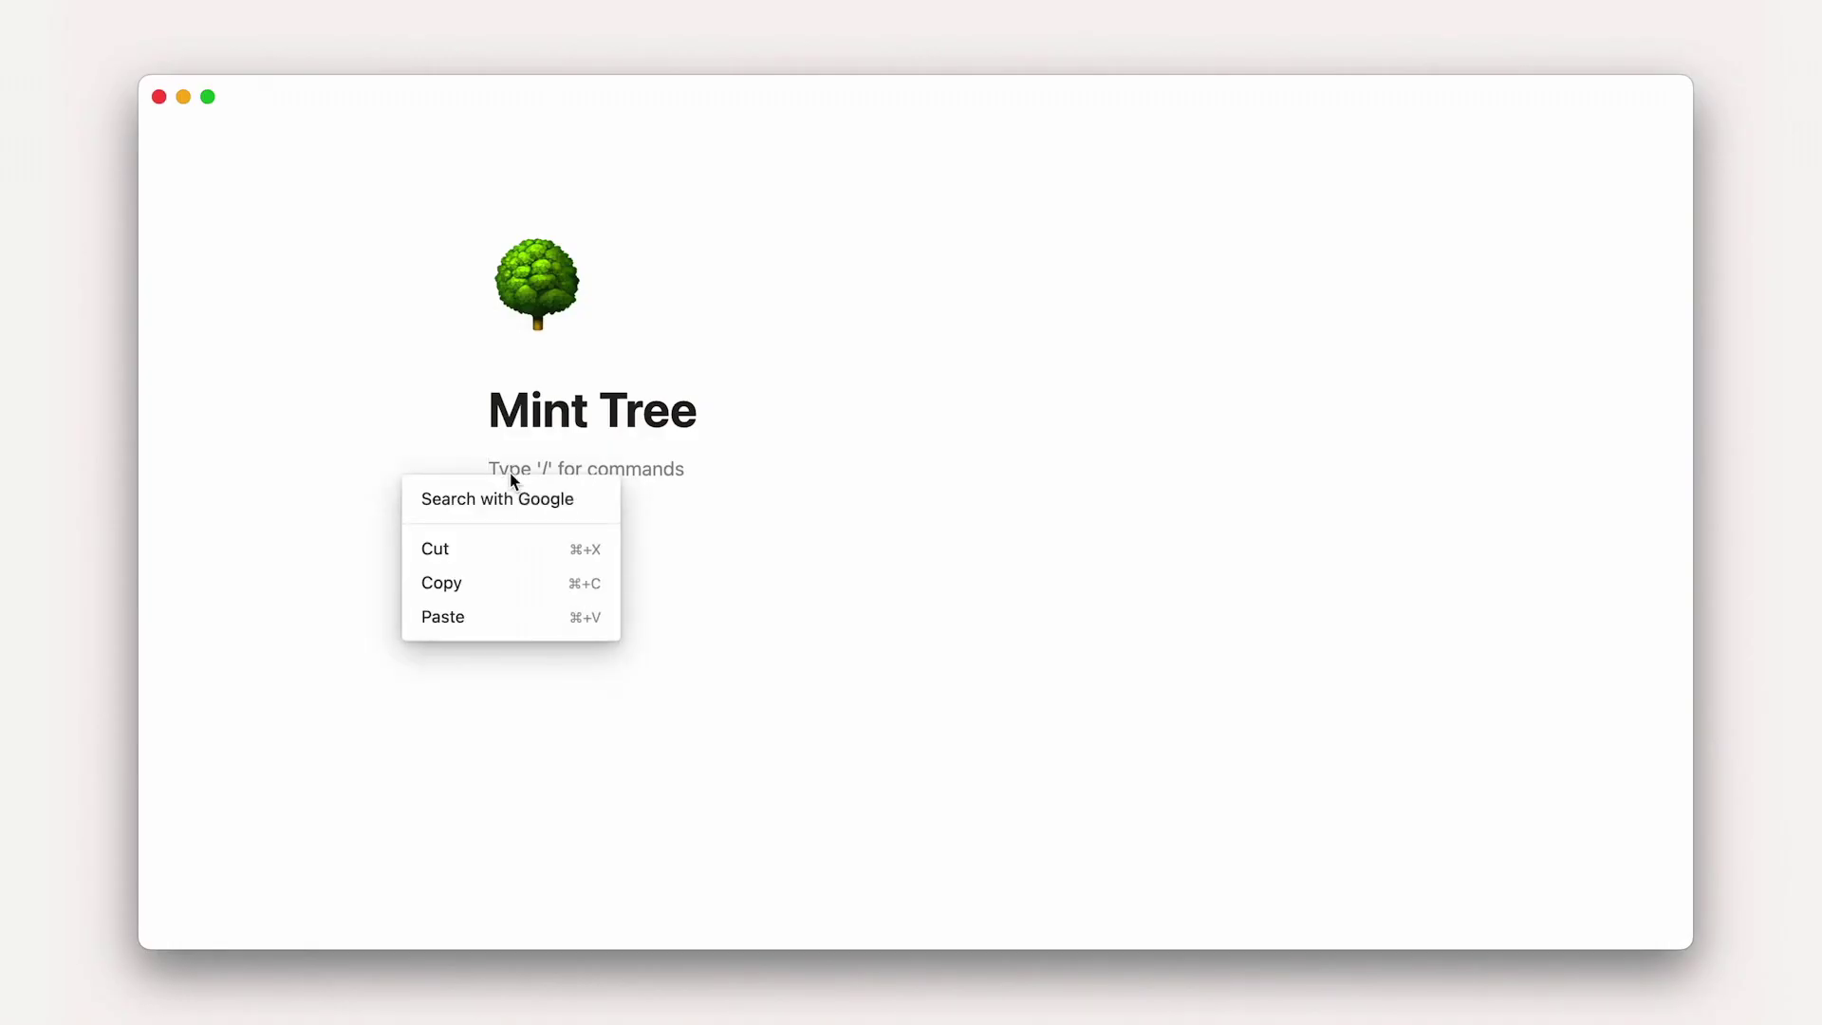
left_click(511, 614)
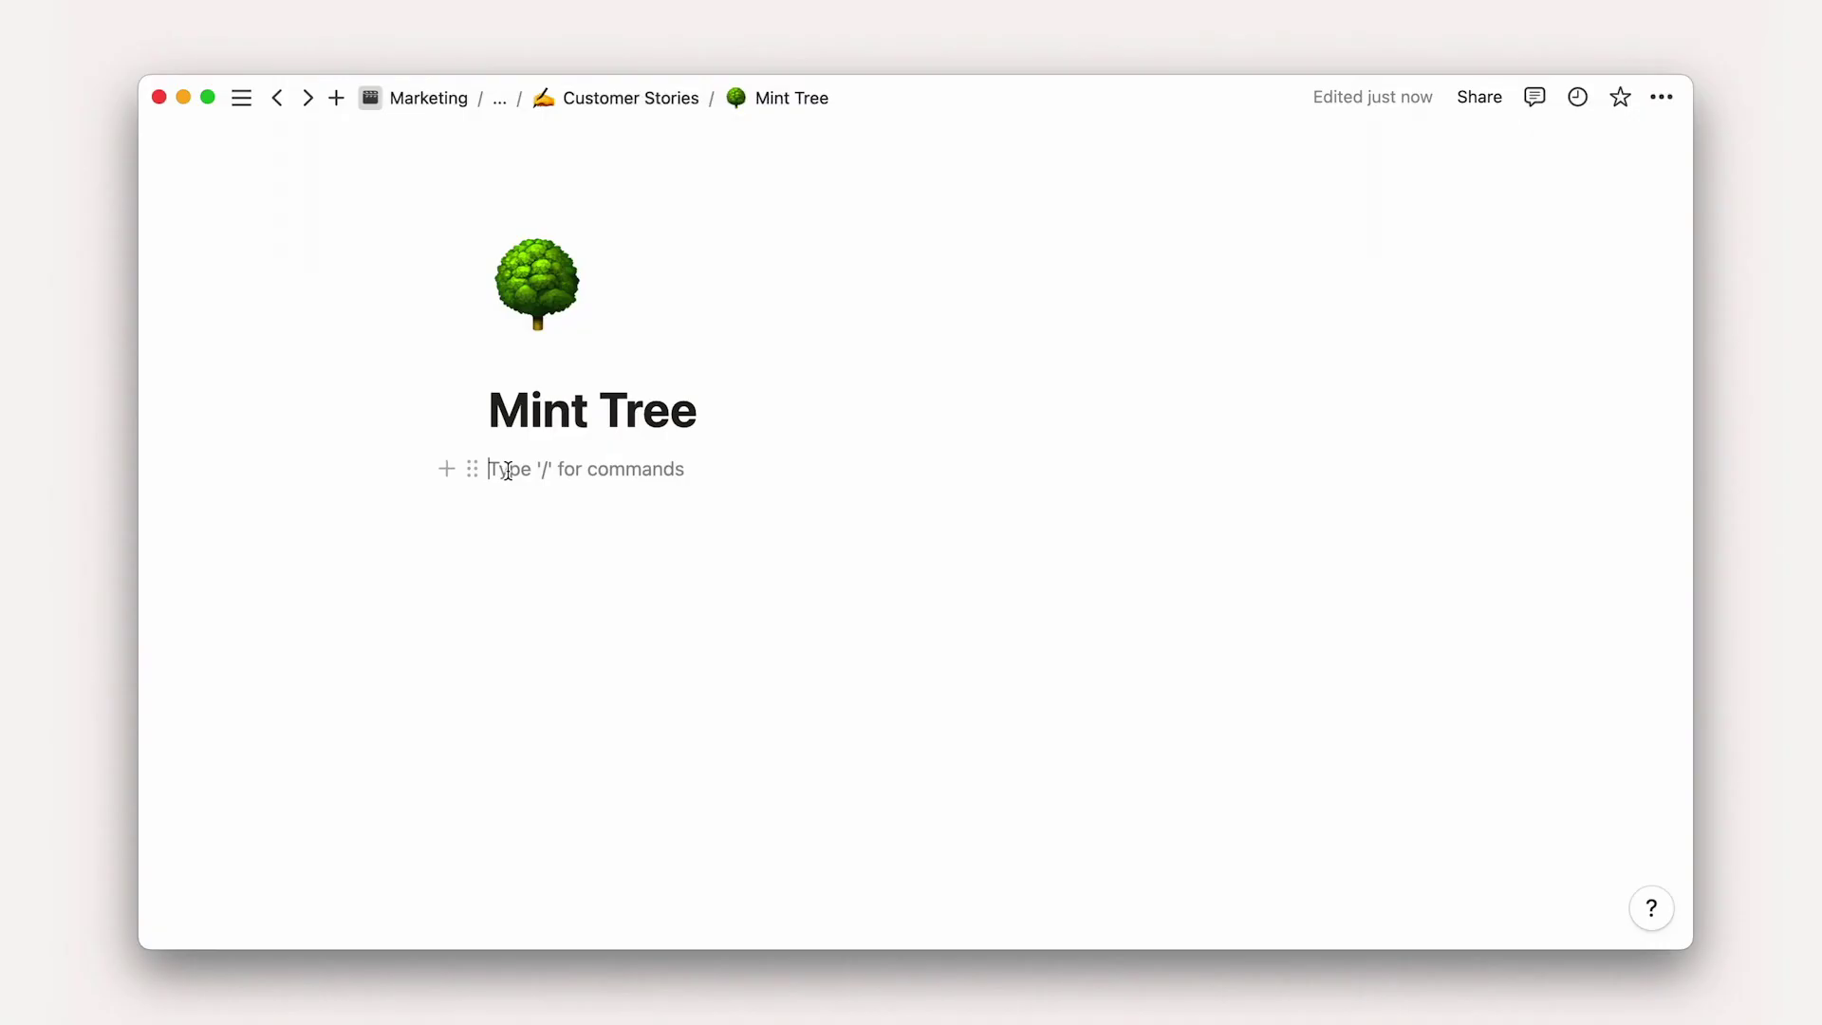
right_click(509, 477)
left_click(513, 610)
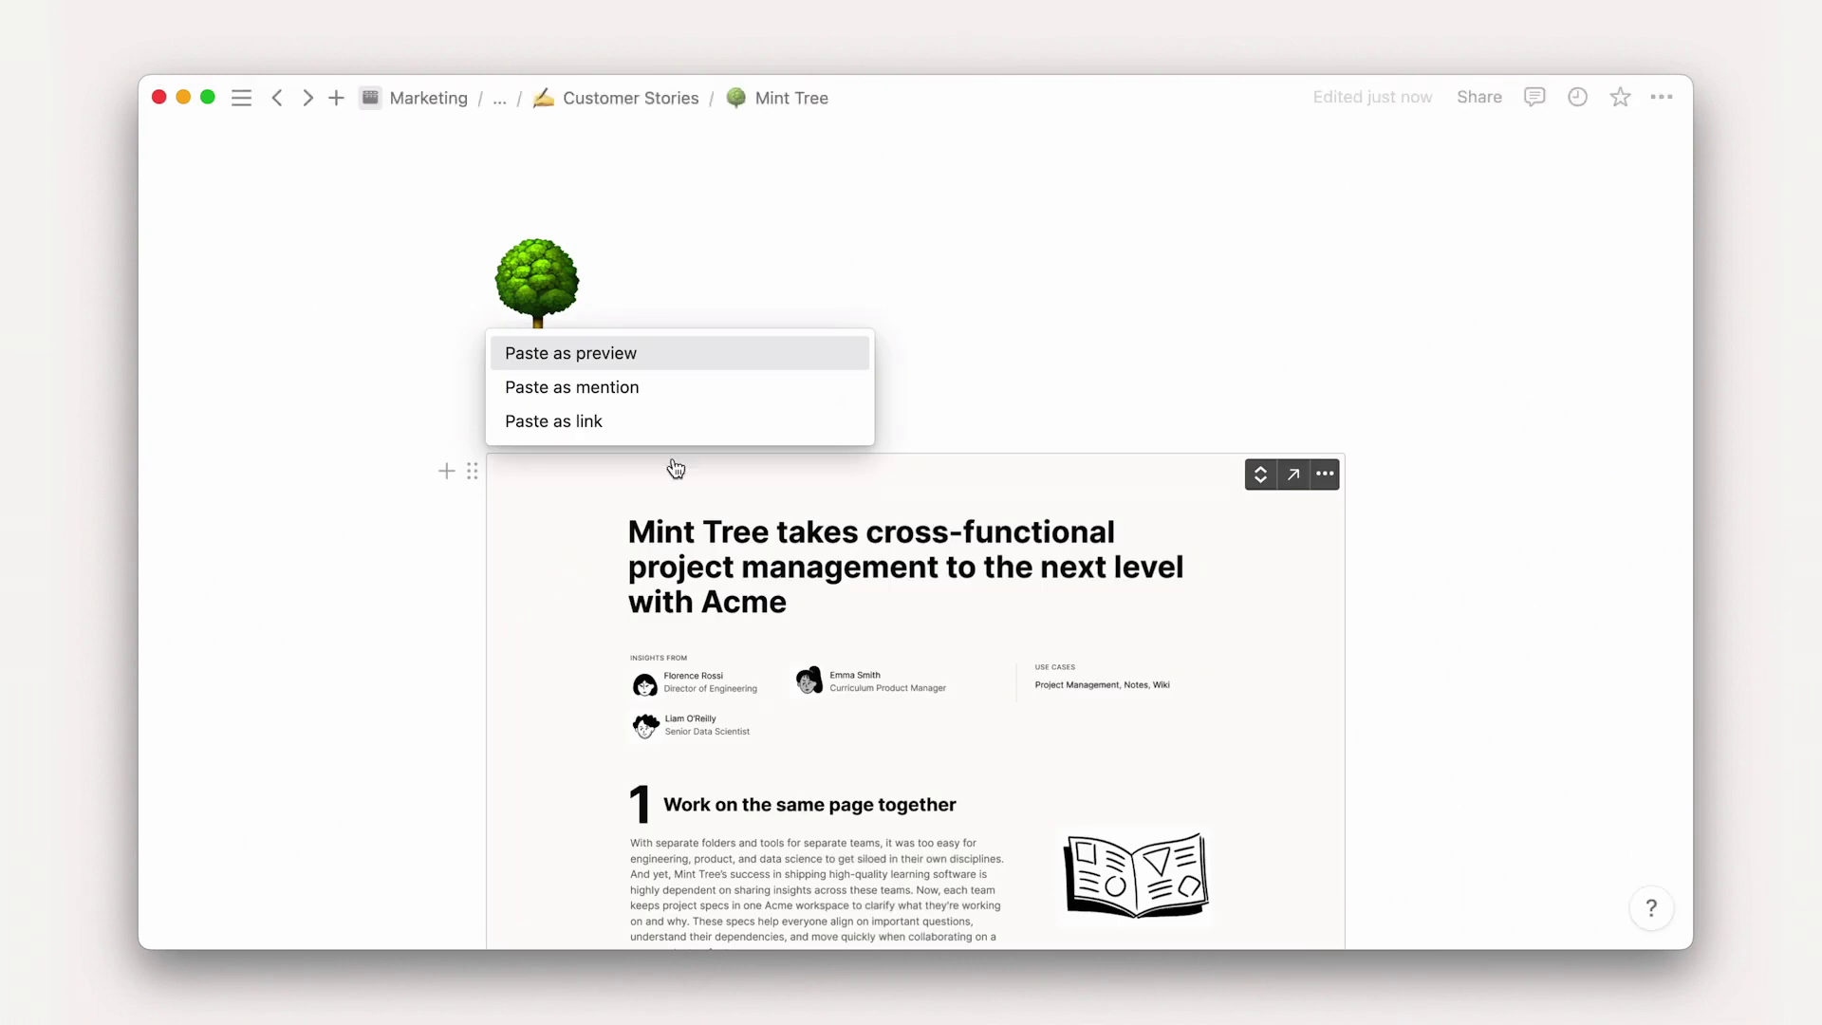
left_click(763, 394)
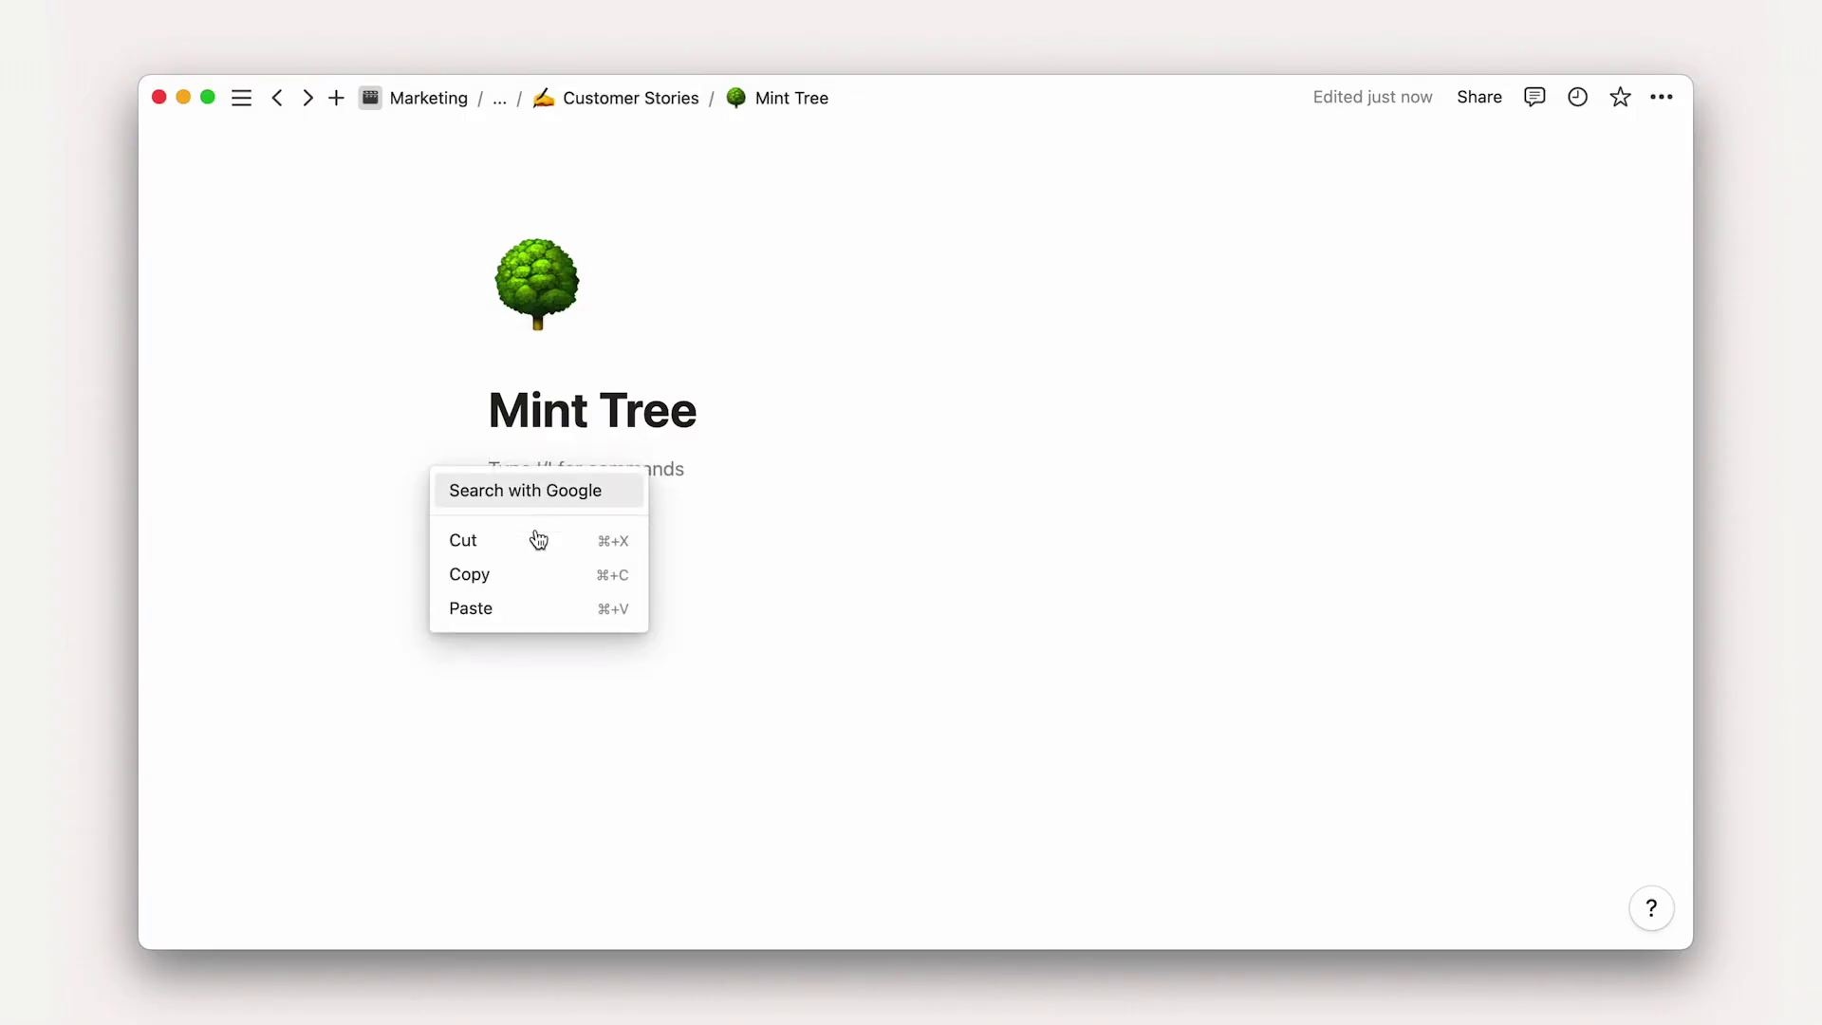
Step: Re-paste the Figma link as a preview on Mint Tree, then reconnect Figma and allow access
left_click(531, 604)
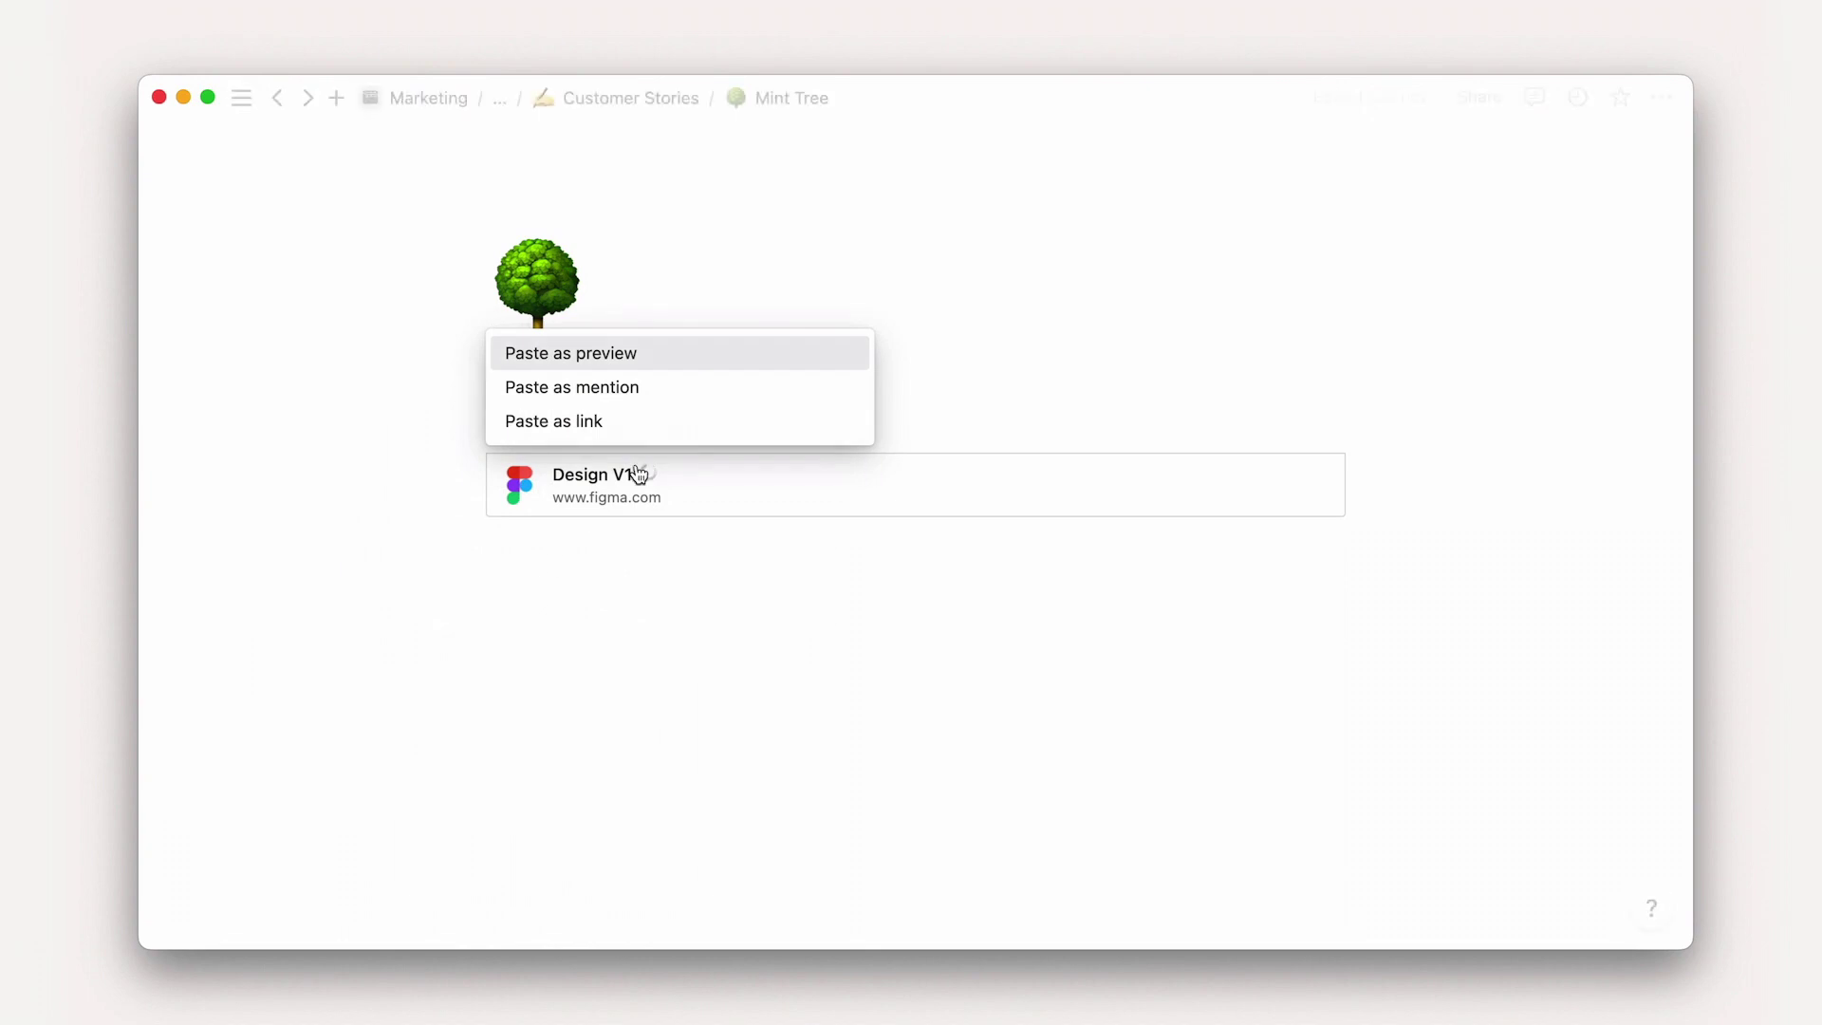
left_click(754, 360)
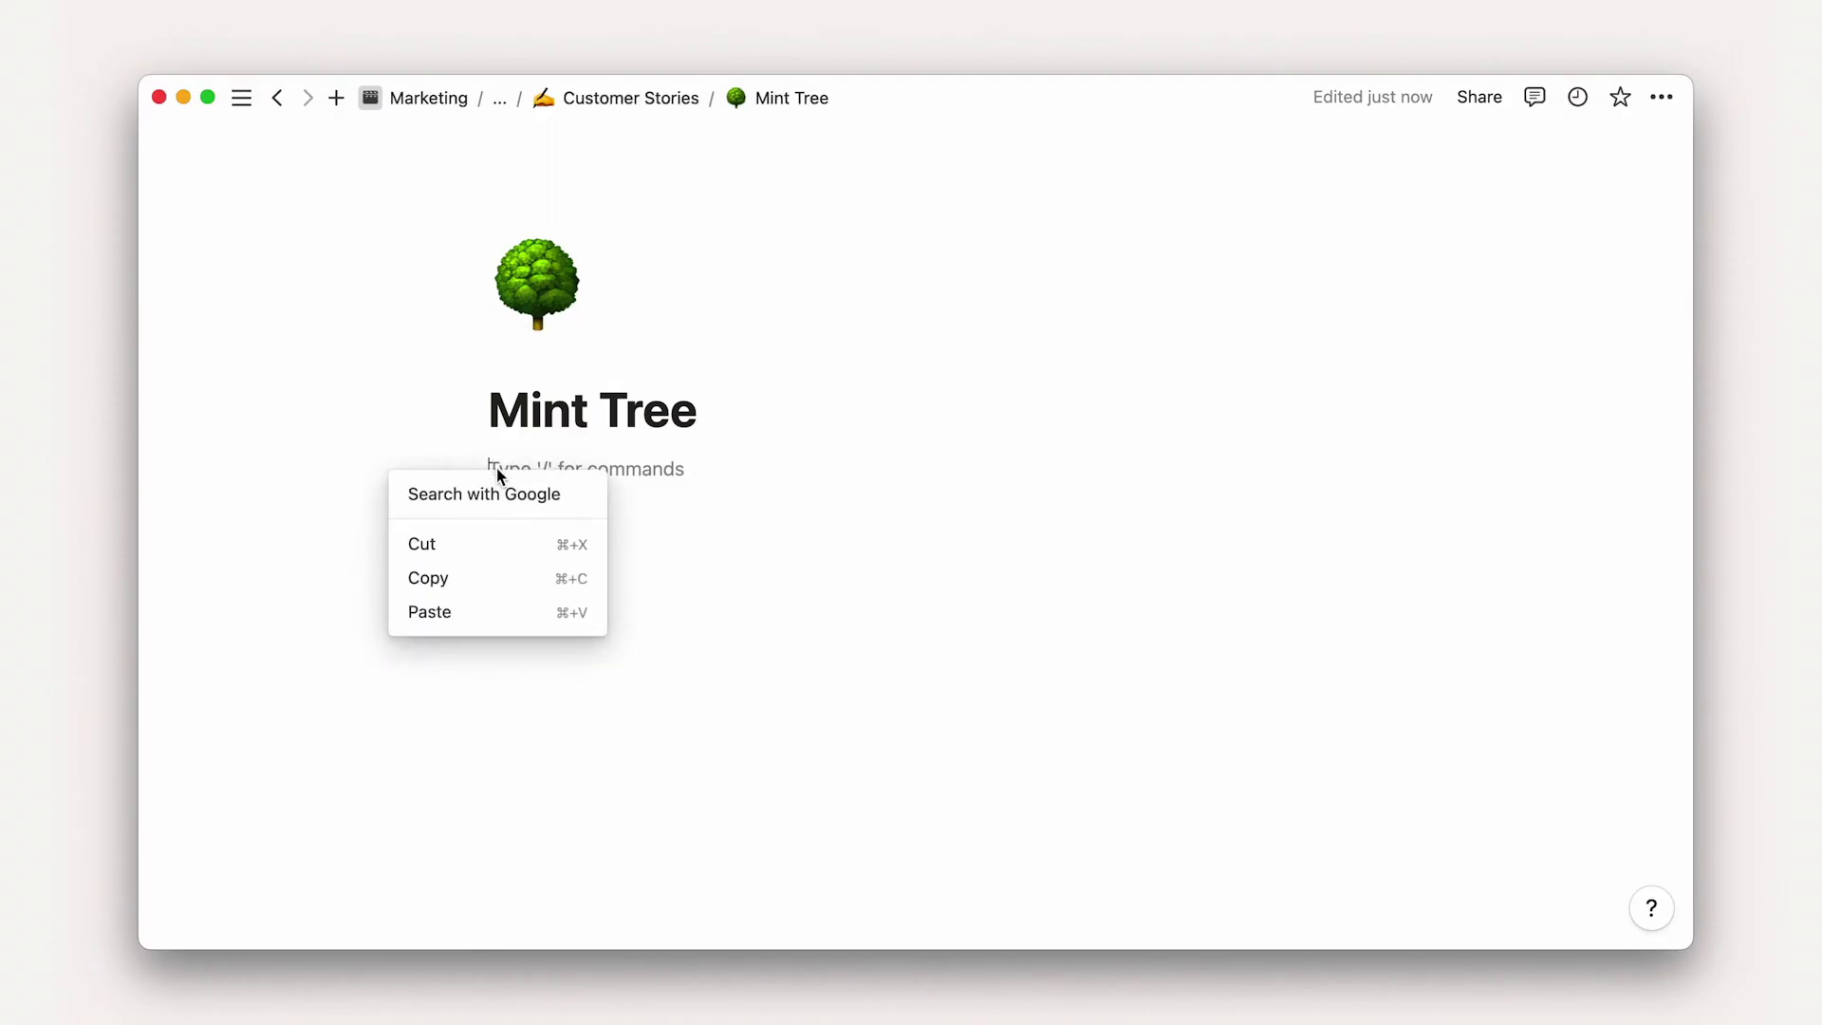
left_click(506, 619)
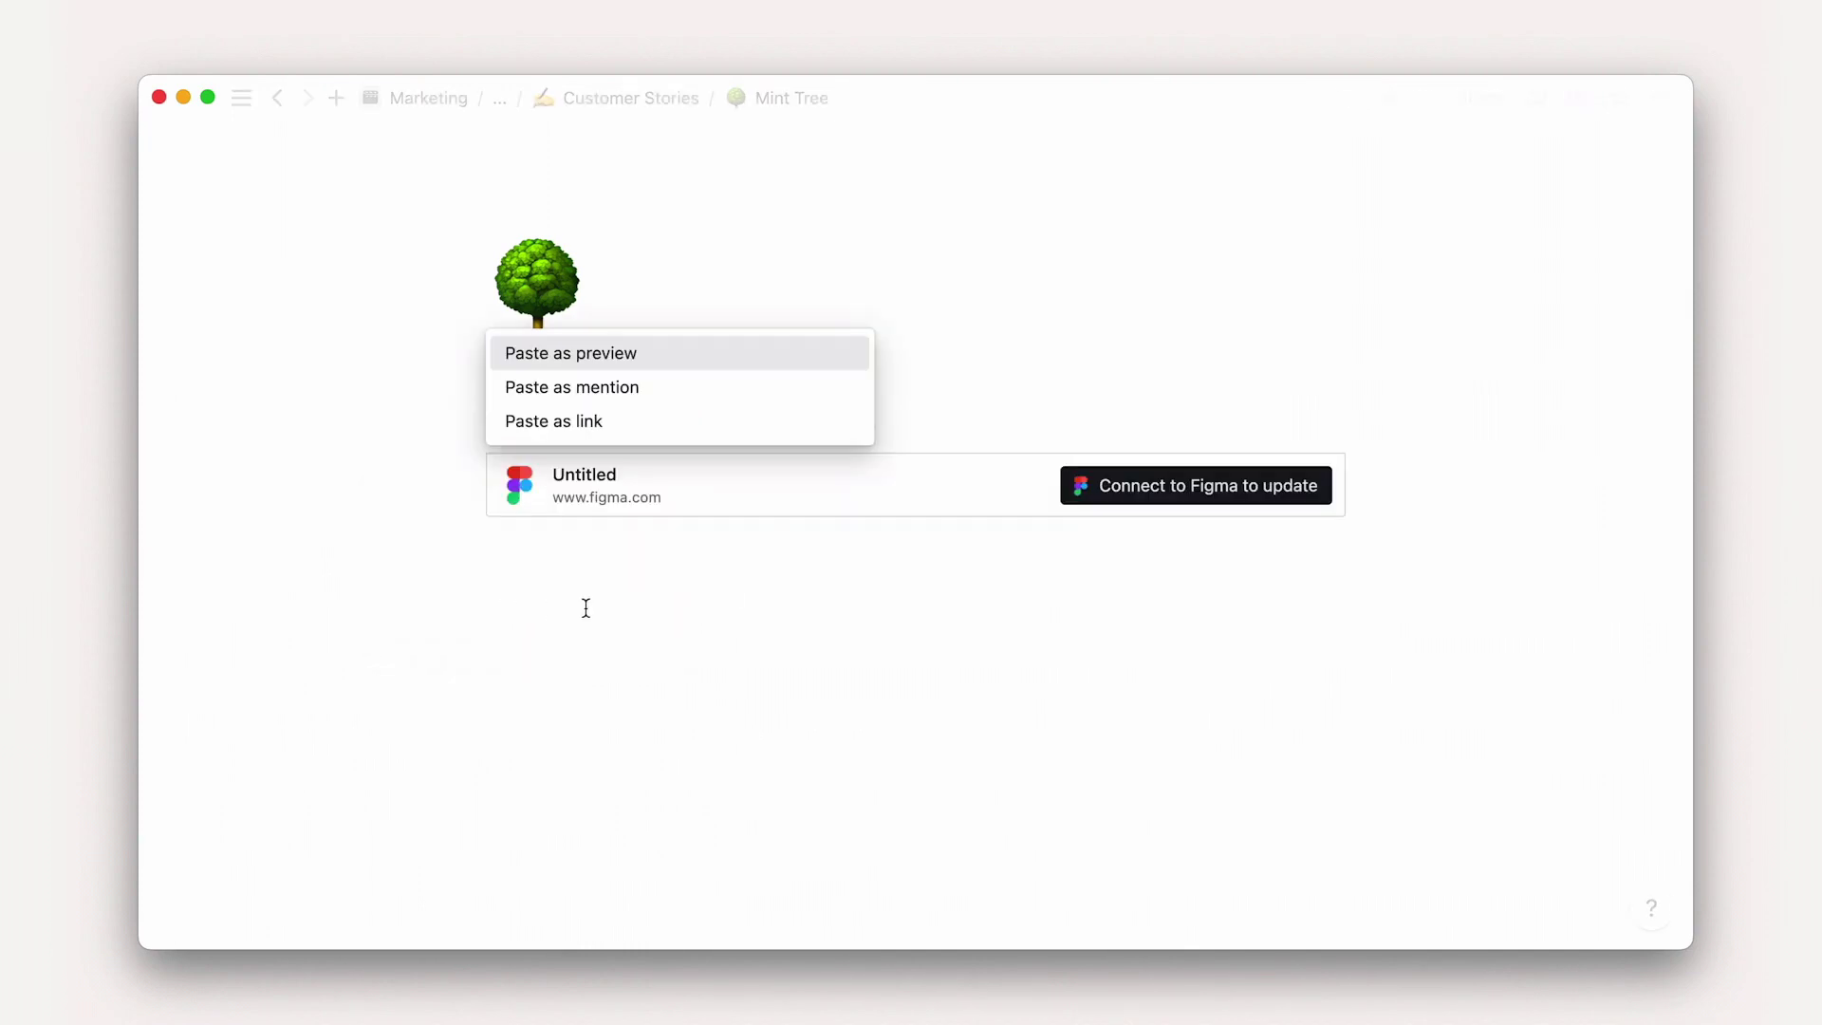
left_click(1133, 505)
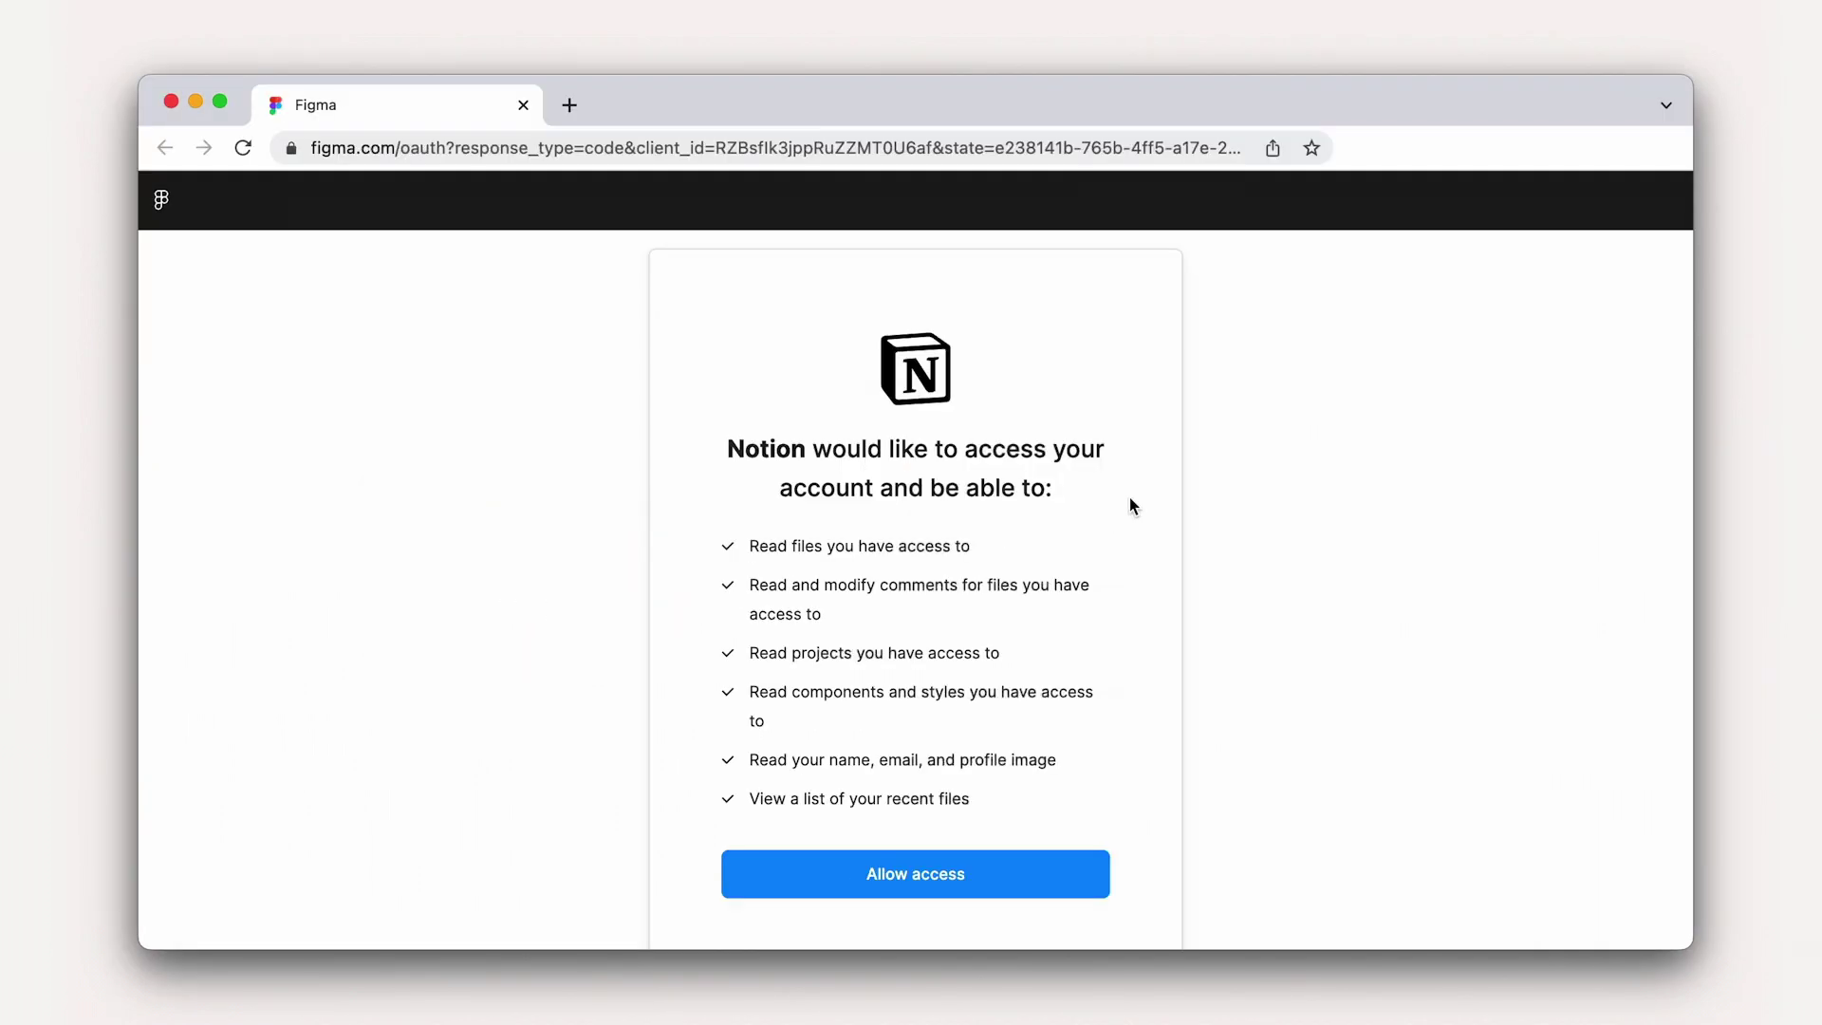
left_click(1056, 862)
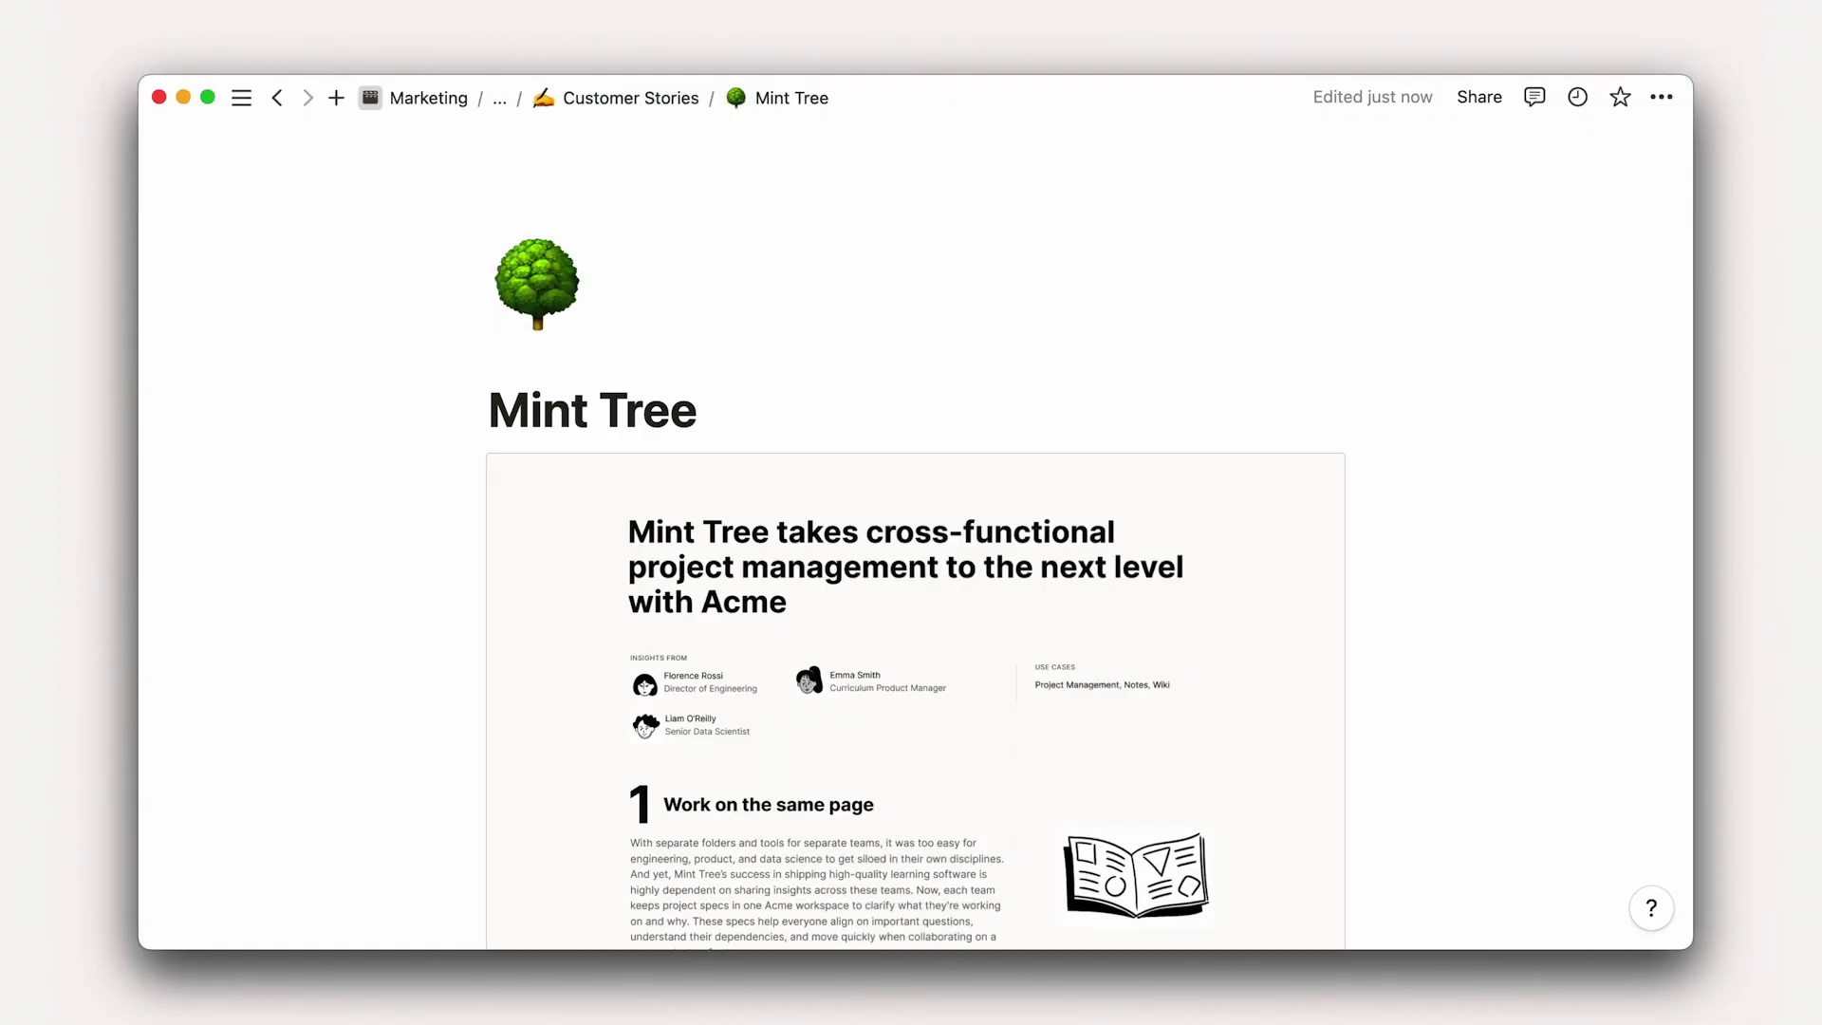
Step: Scroll down through the Mint Tree page
scroll(916, 541, "down", 5)
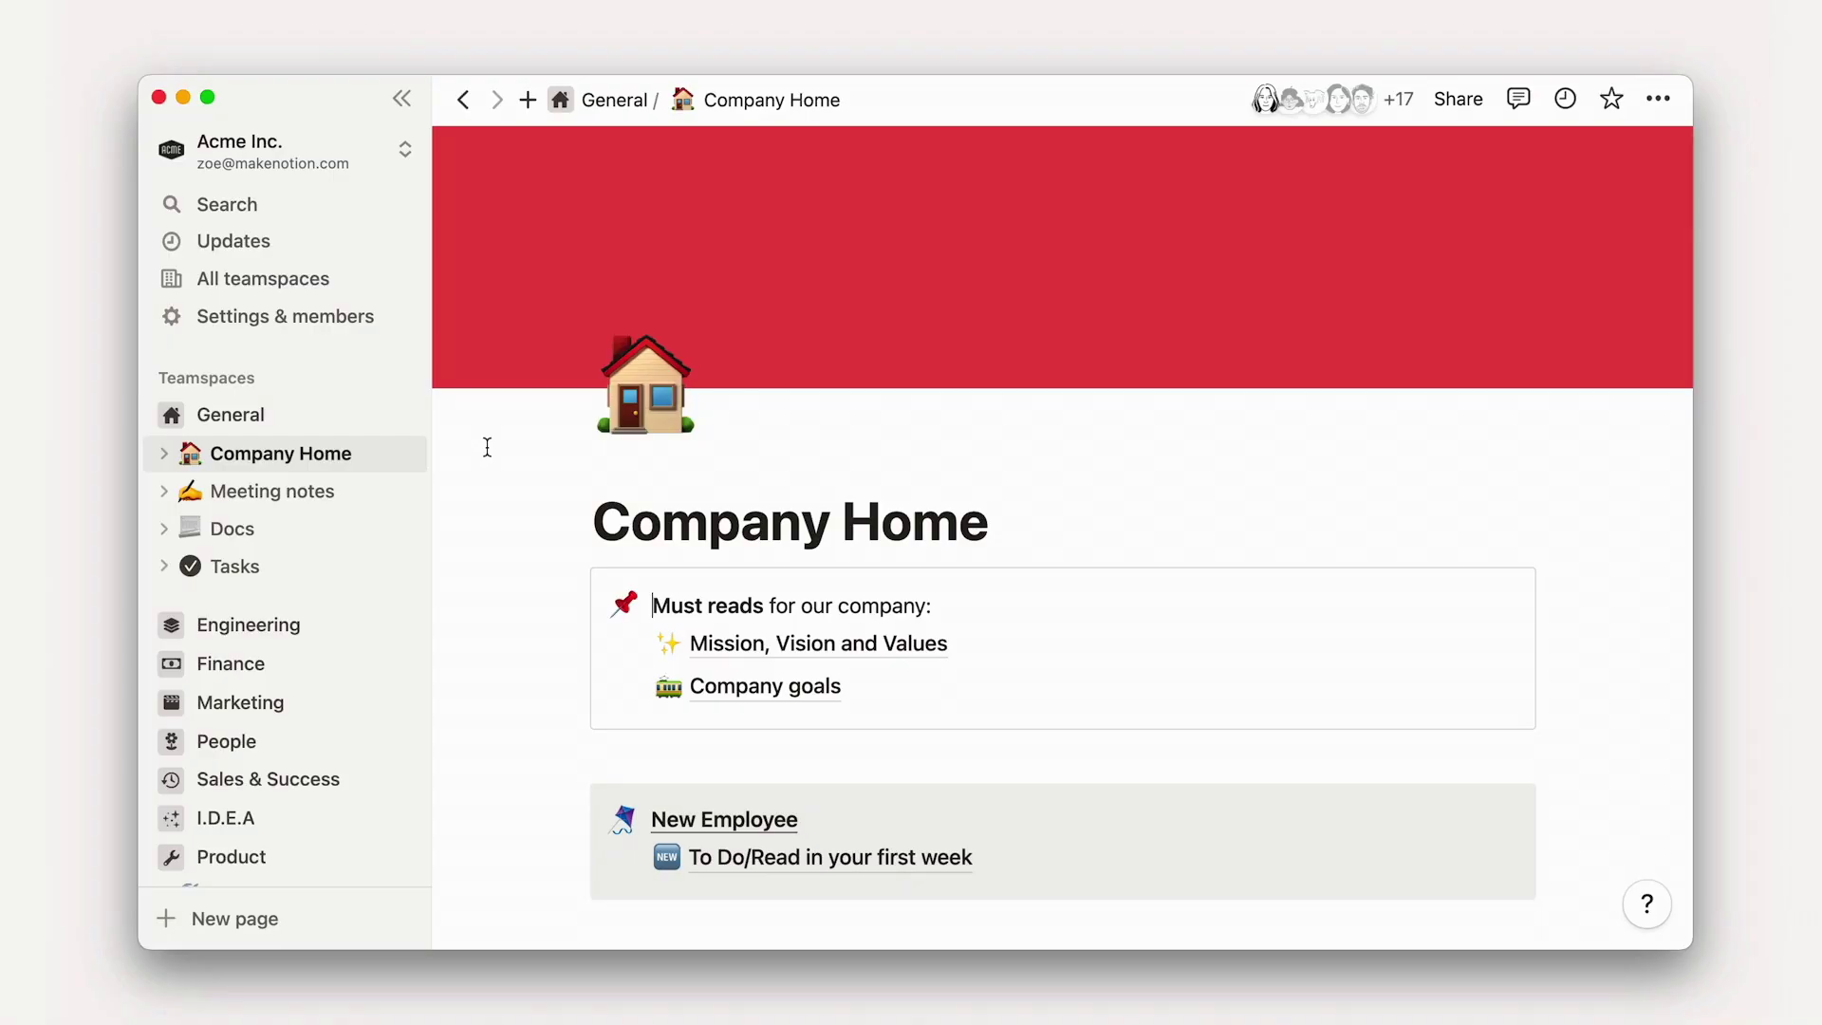
Step: In Settings & members Connections, restrict new connections to Only from approved list
left_click(333, 321)
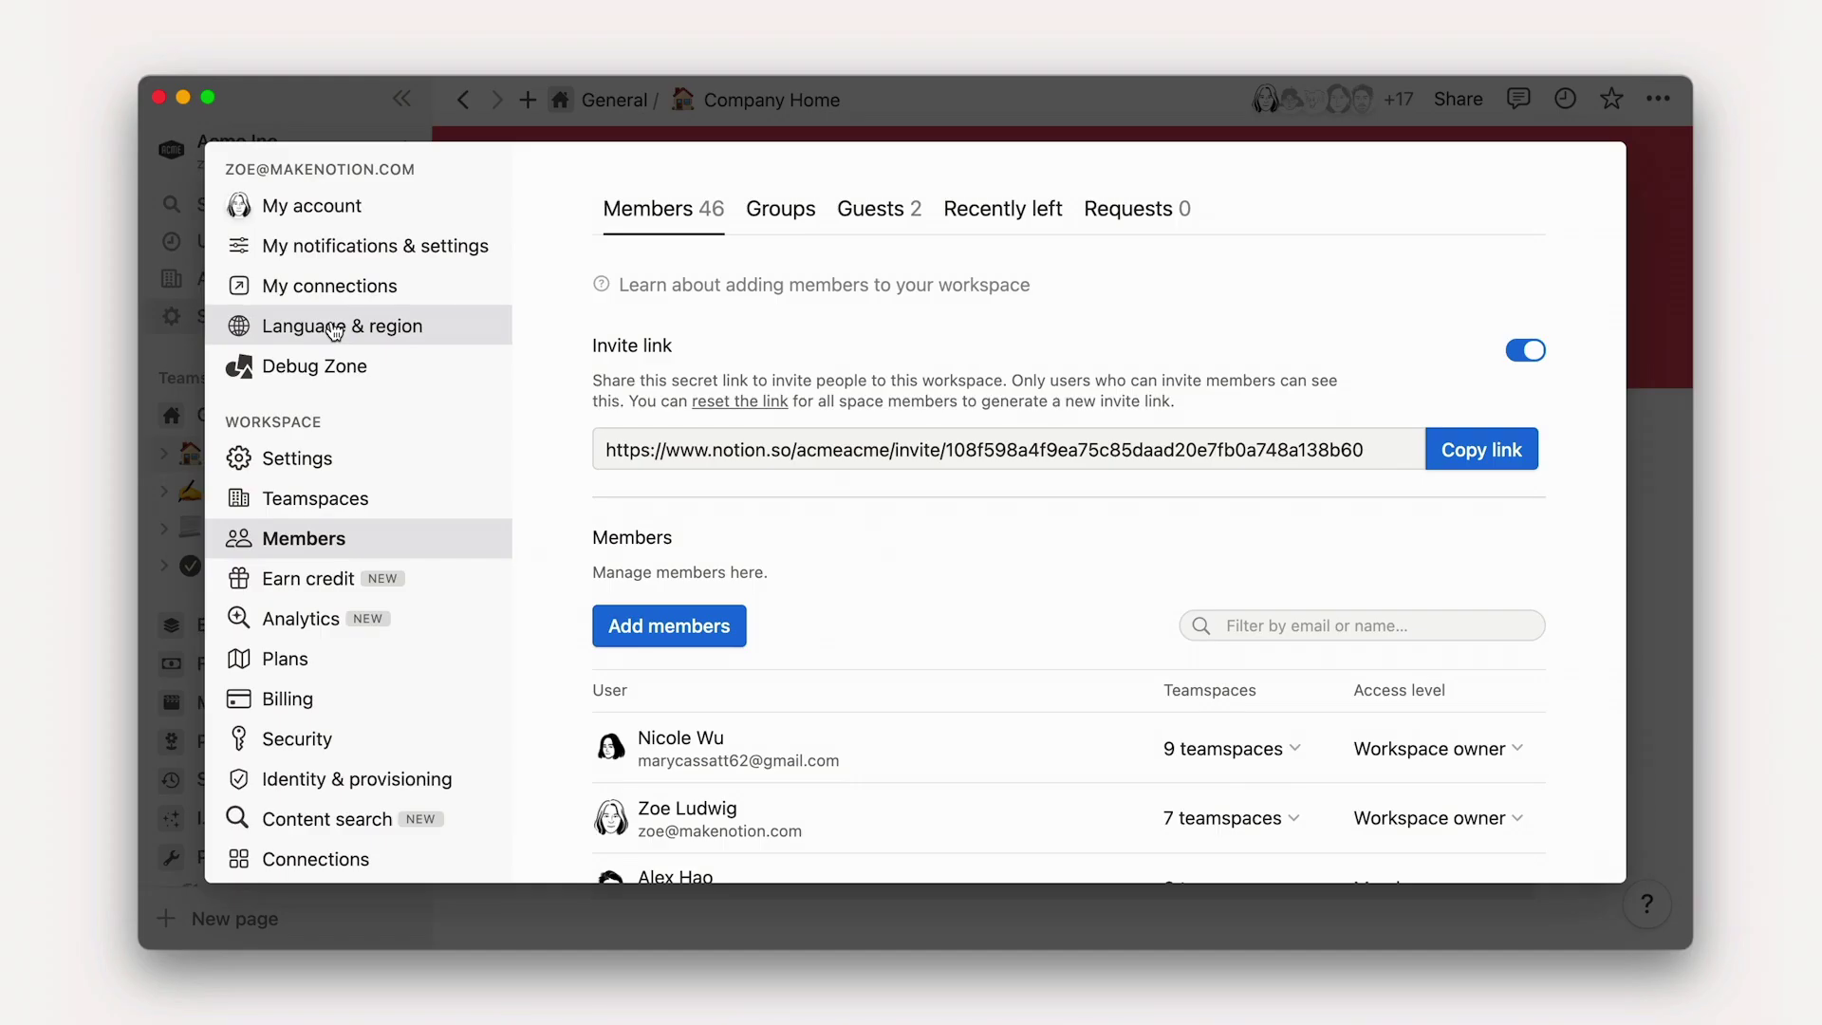
scroll(334, 328, "down", 2)
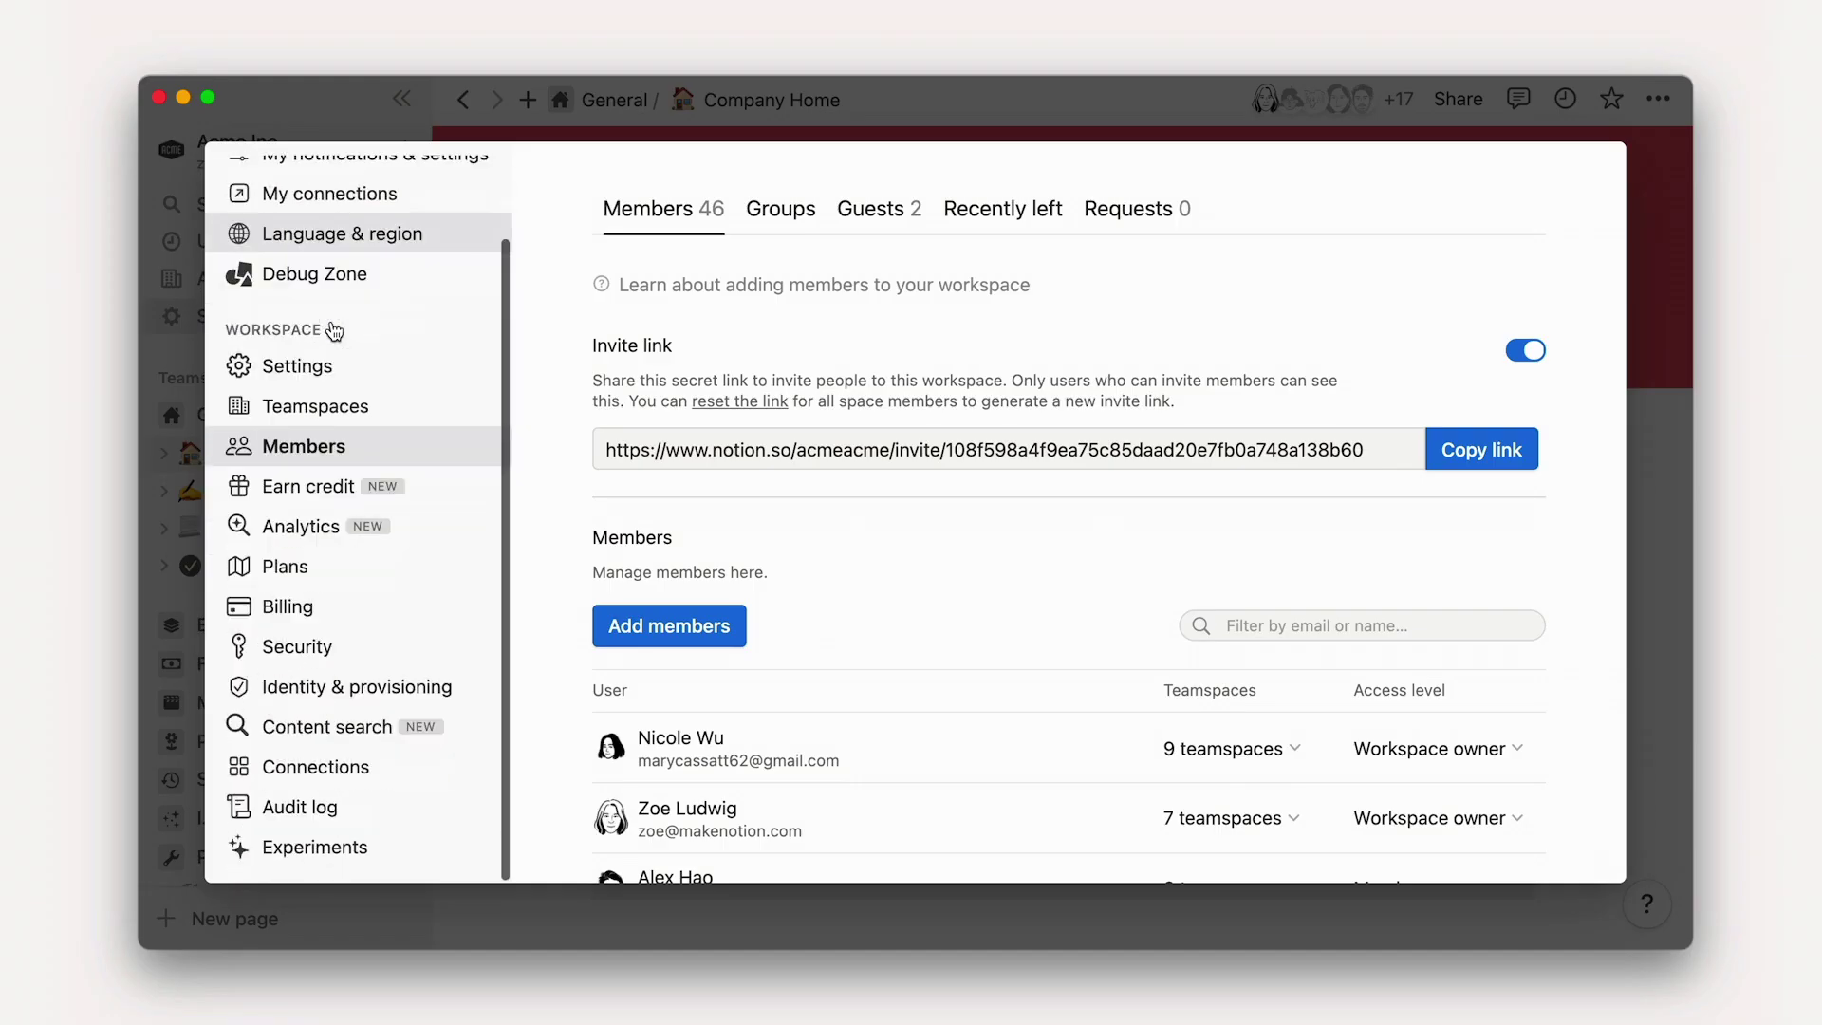
left_click(340, 767)
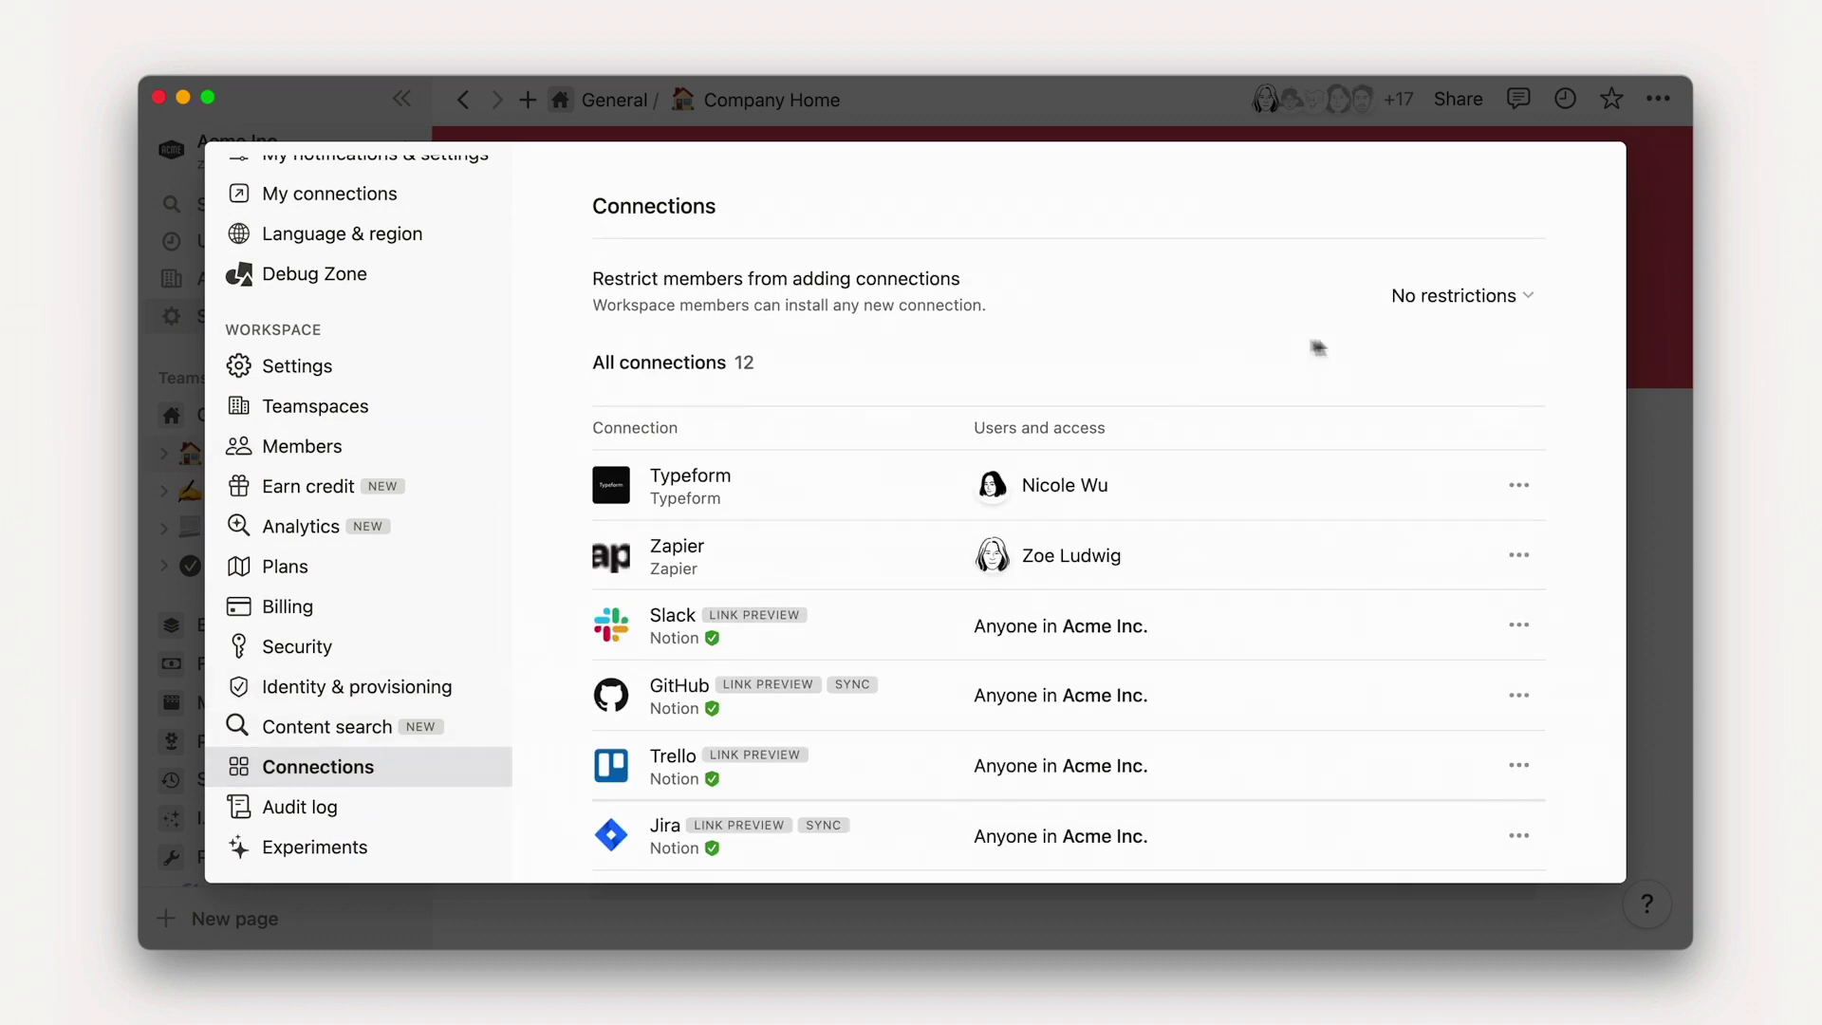
left_click(1430, 311)
left_click(1270, 313)
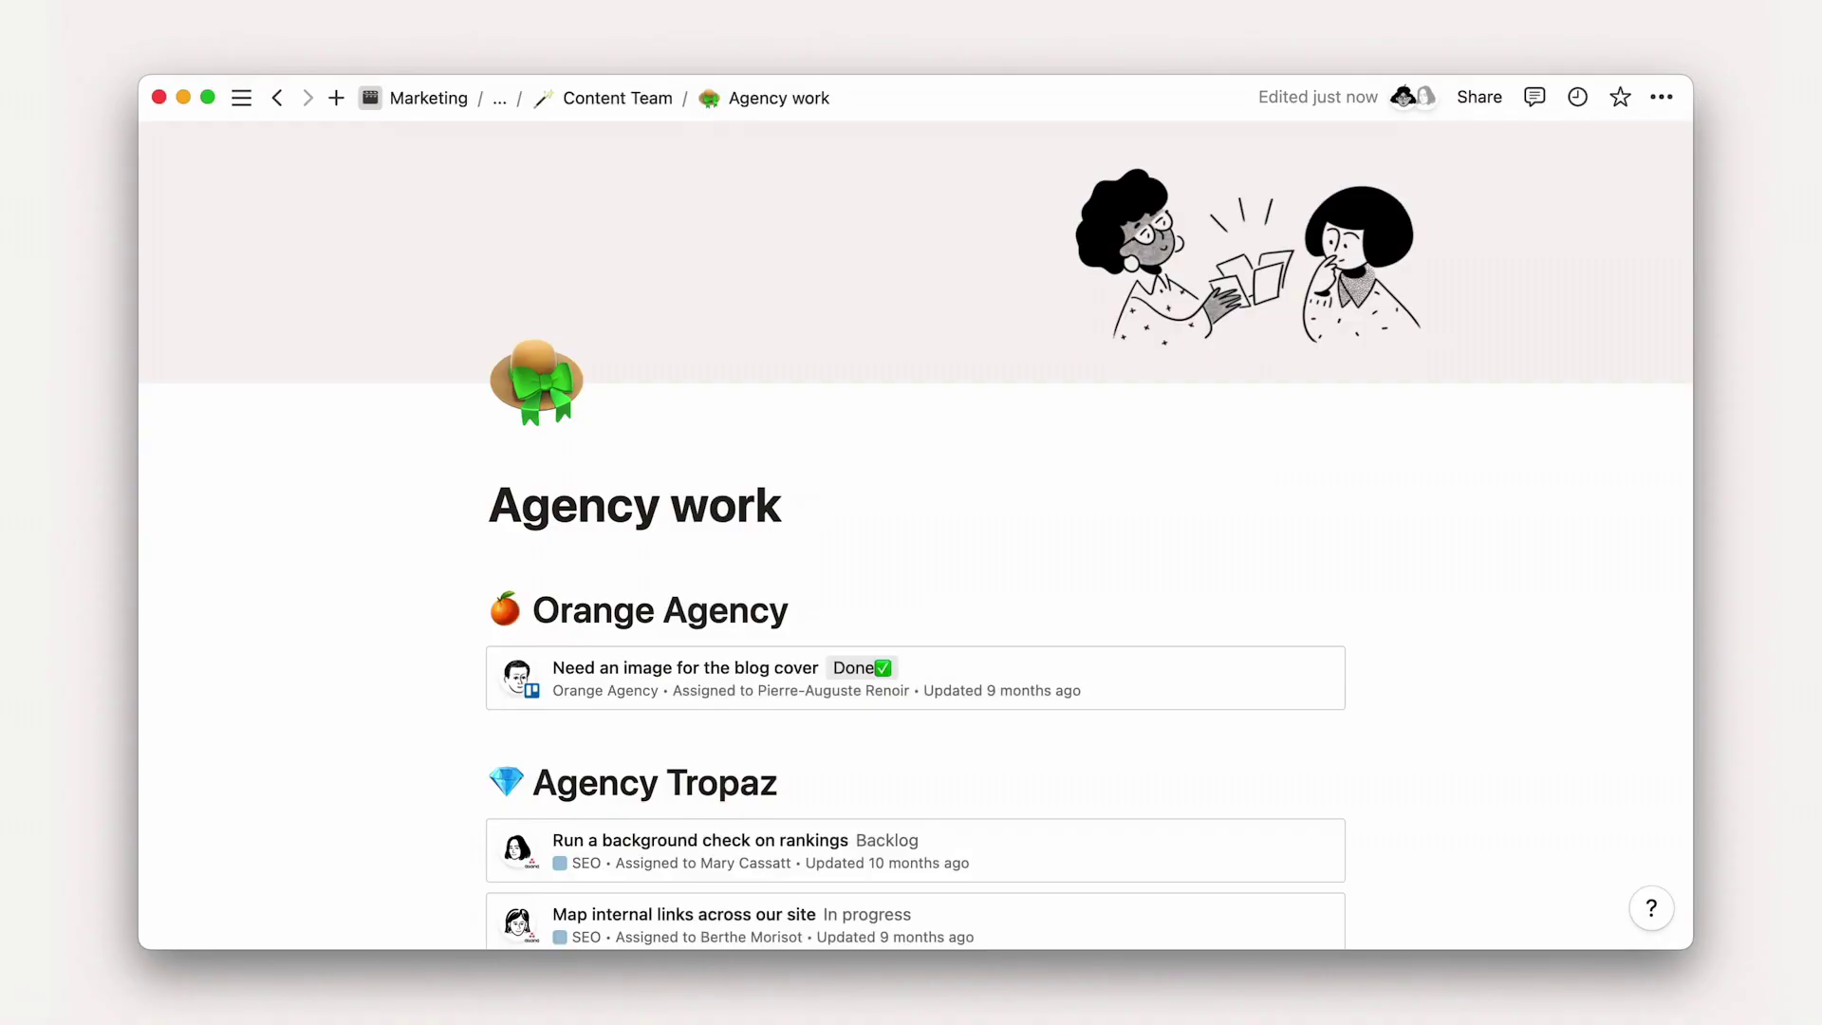
scroll(915, 535, "down", 5)
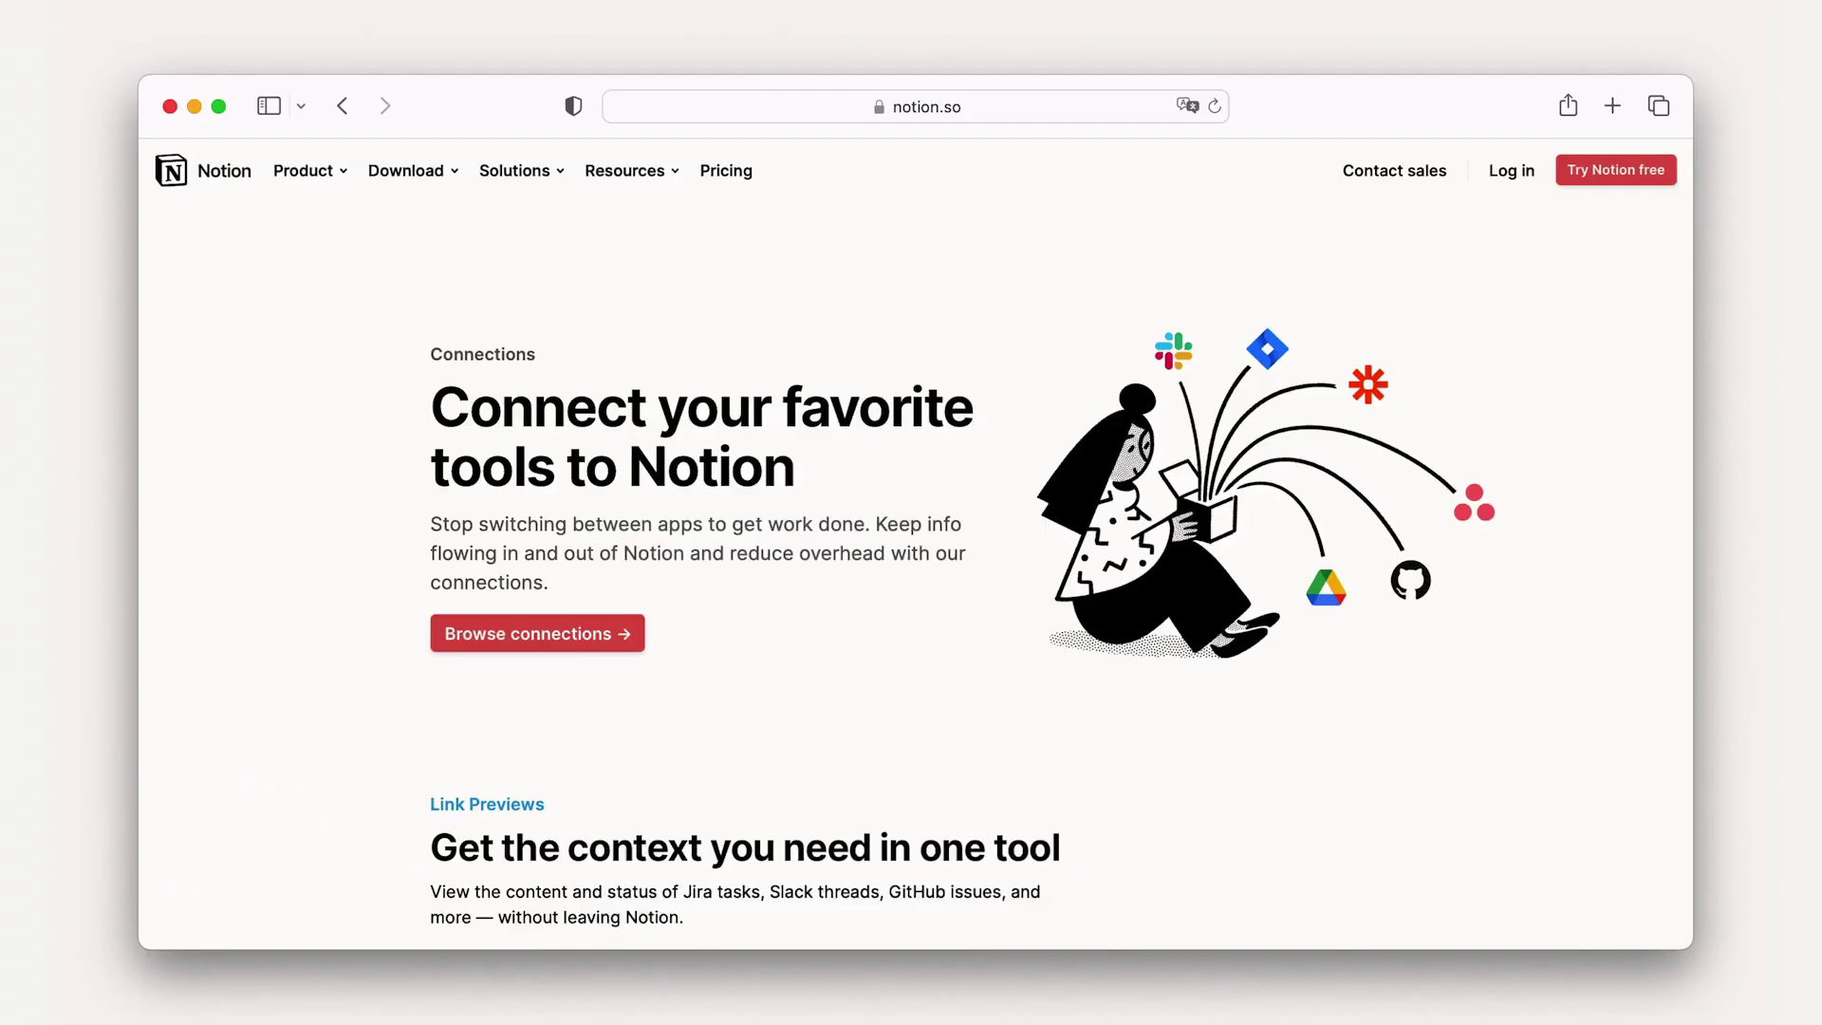
scroll(1061, 541, "down", 5)
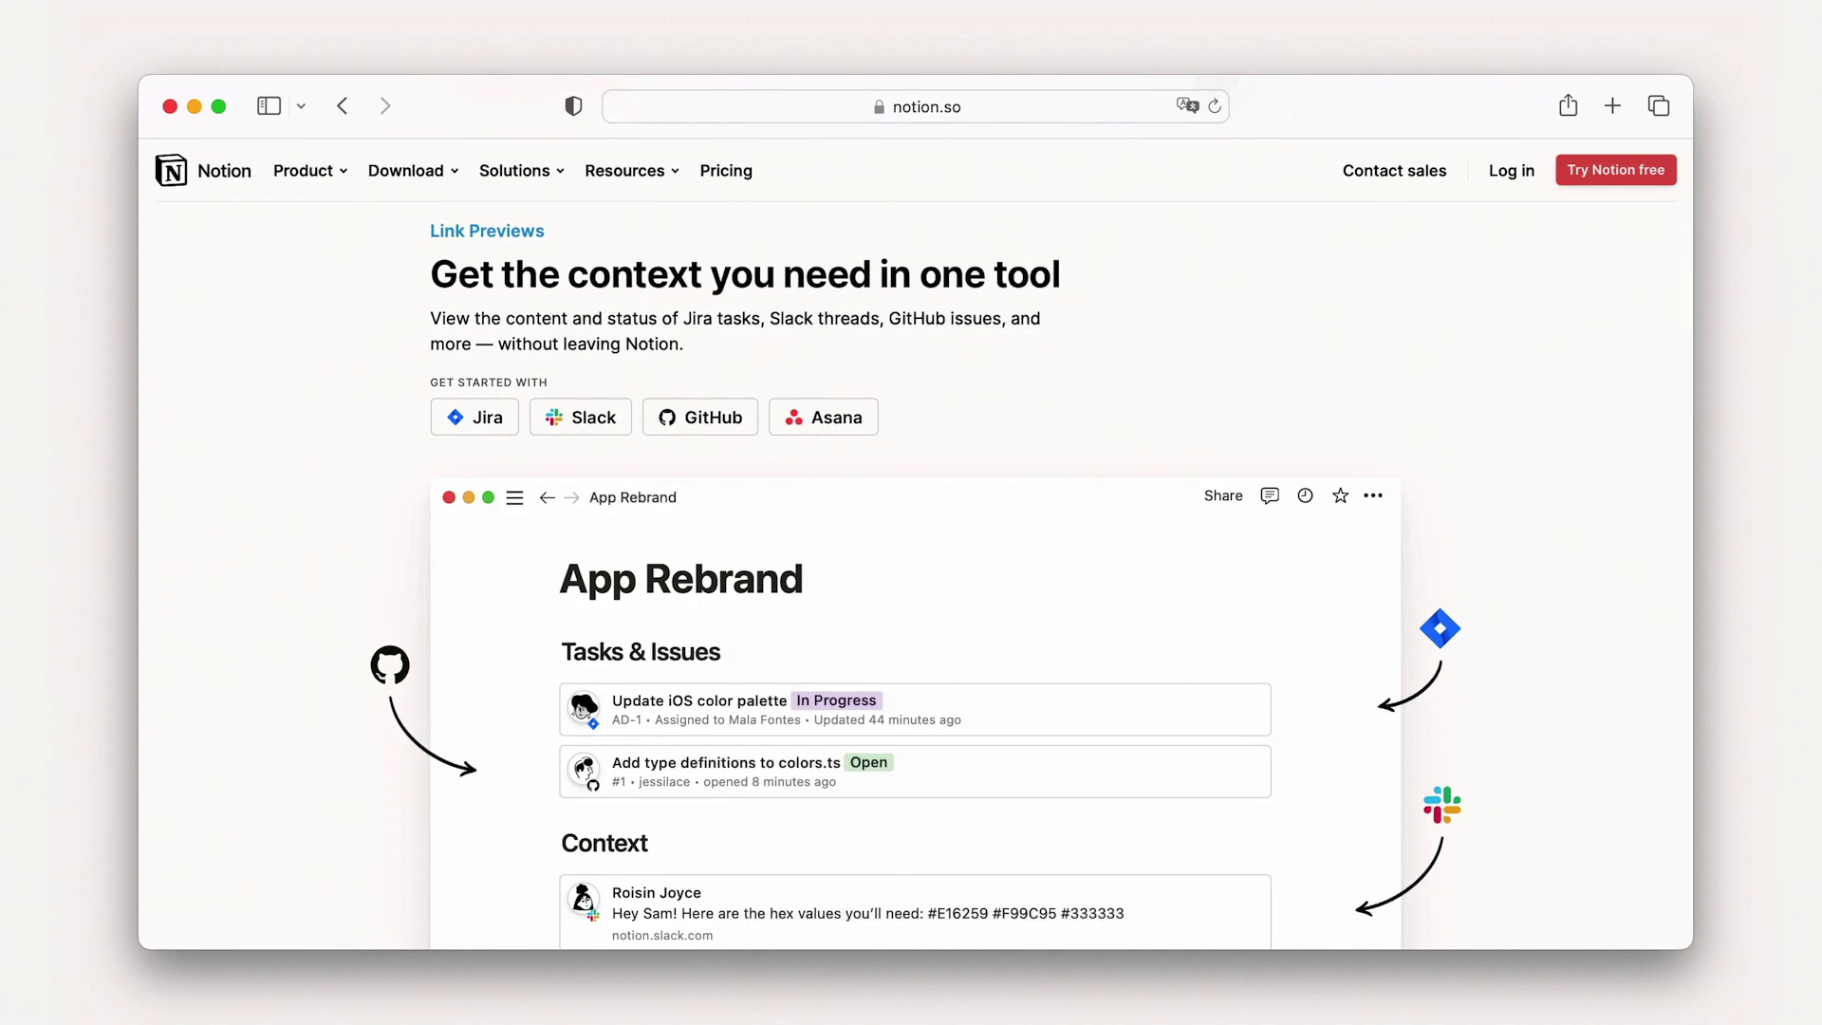
Step: Scroll the notion.so features page past Link Previews to Synced Databases and Automations
scroll(916, 569, "down", 10)
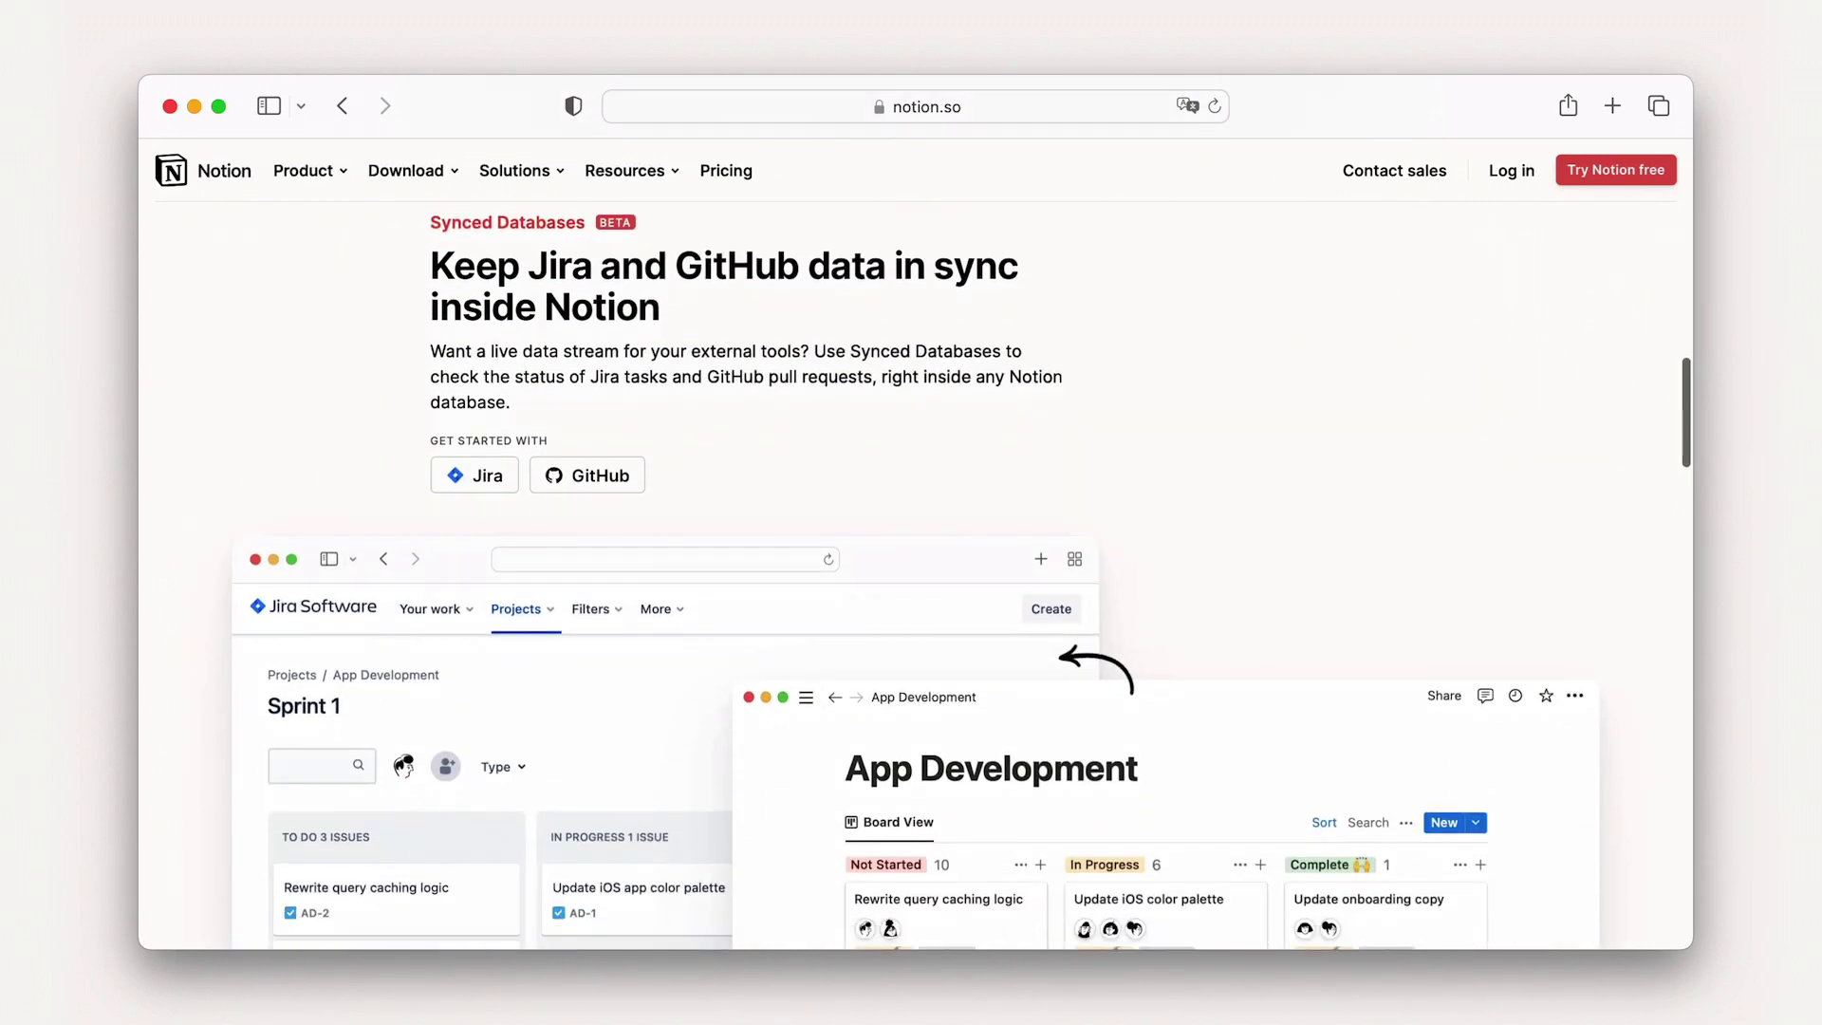
scroll(916, 569, "down", 10)
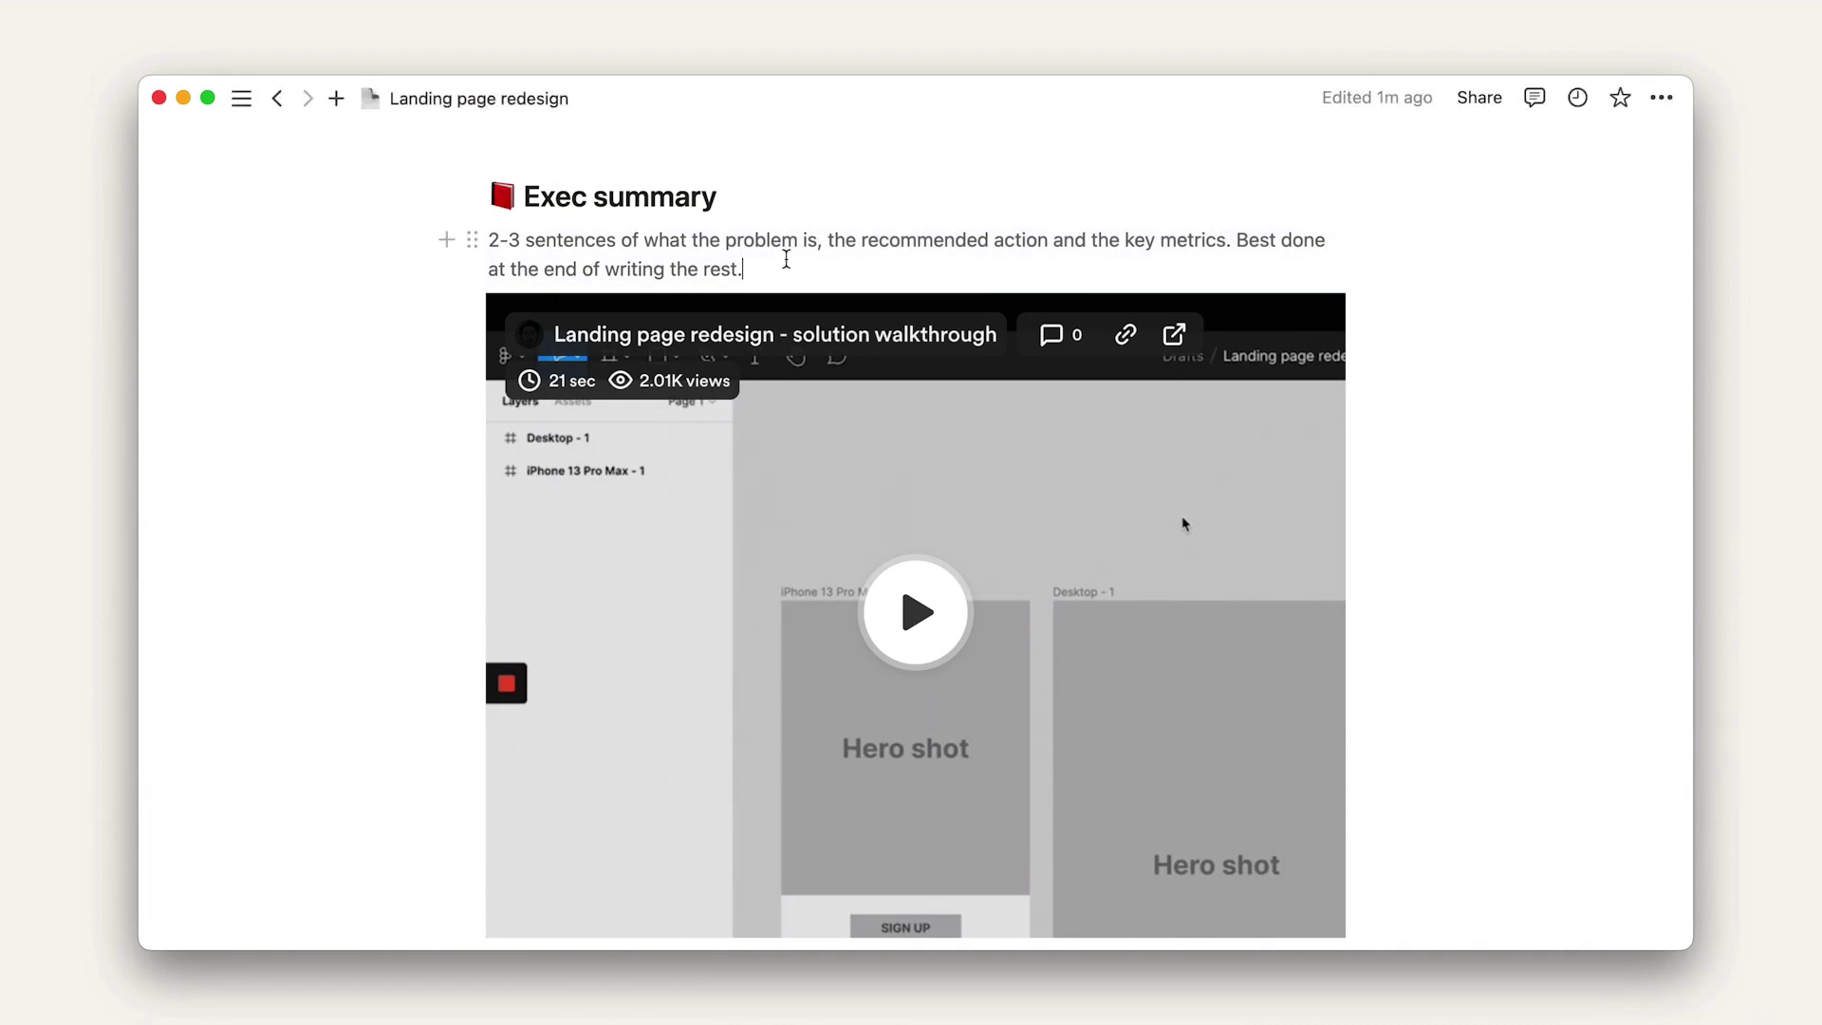
Step: Add the #proj-website-redesign Slack message as a preview card below the Exec summary paragraph
key("Return")
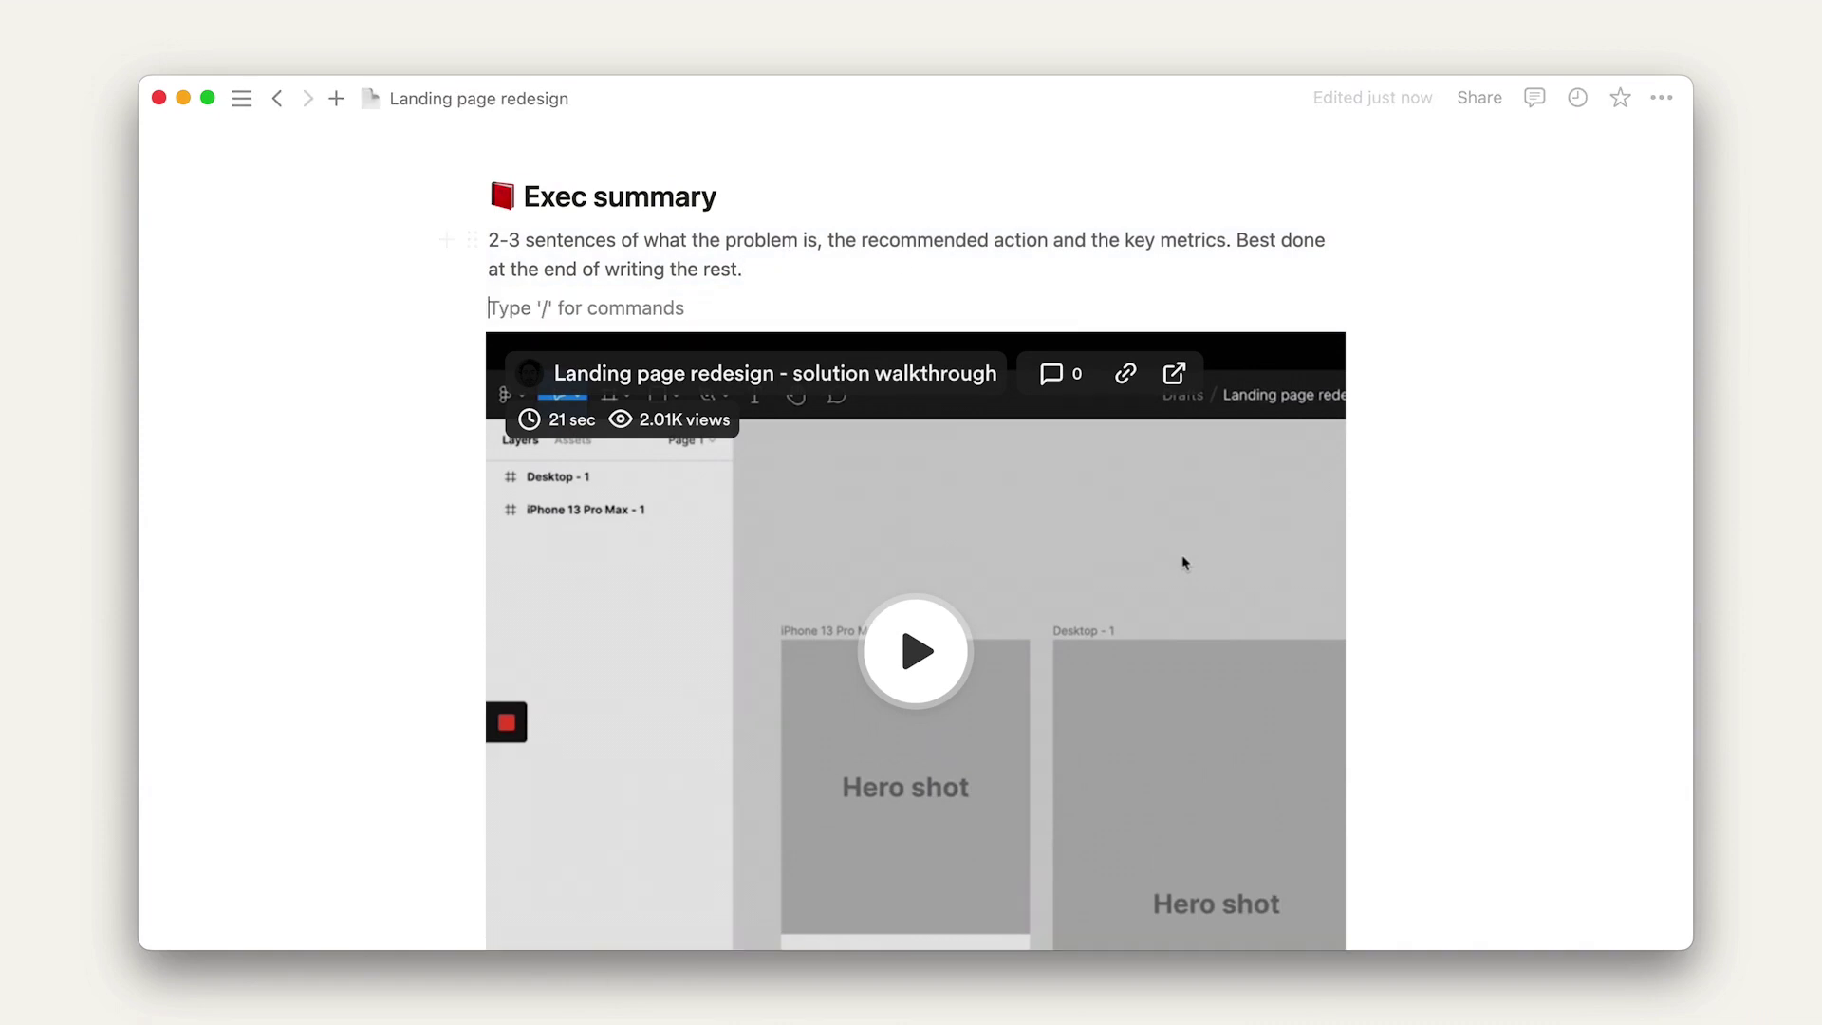
key("super+v")
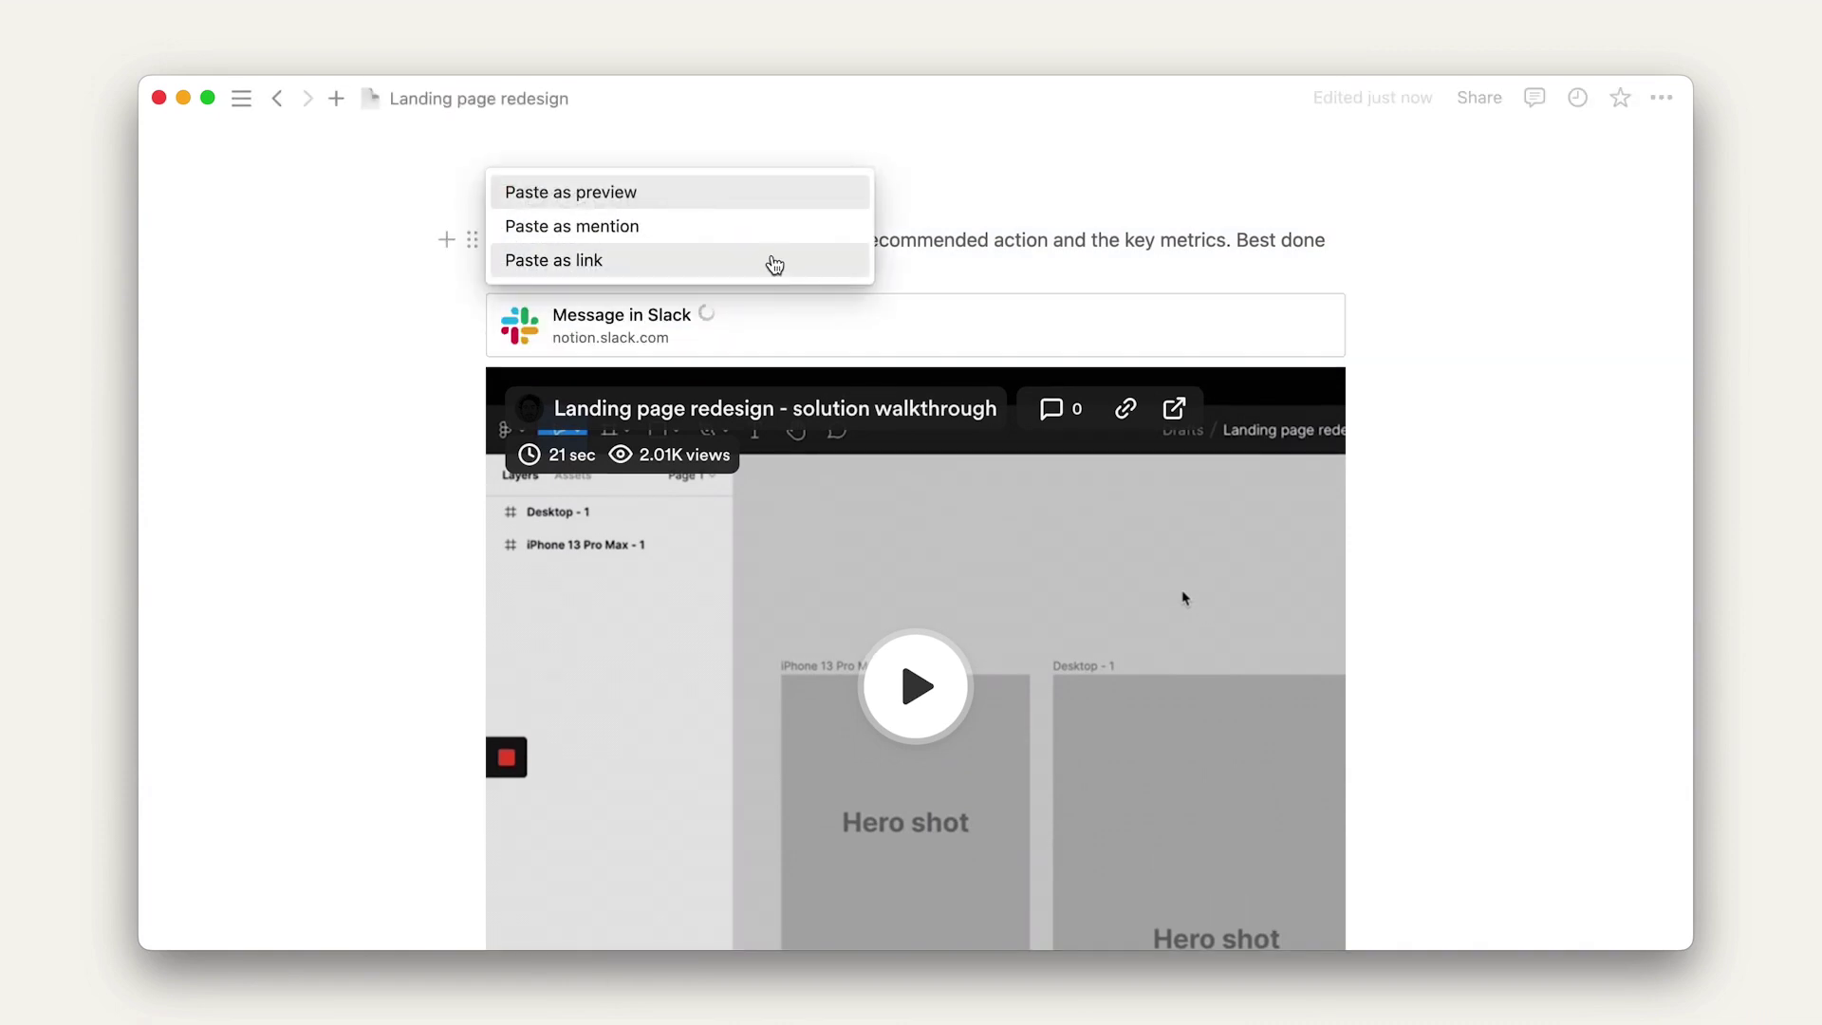
left_click(766, 209)
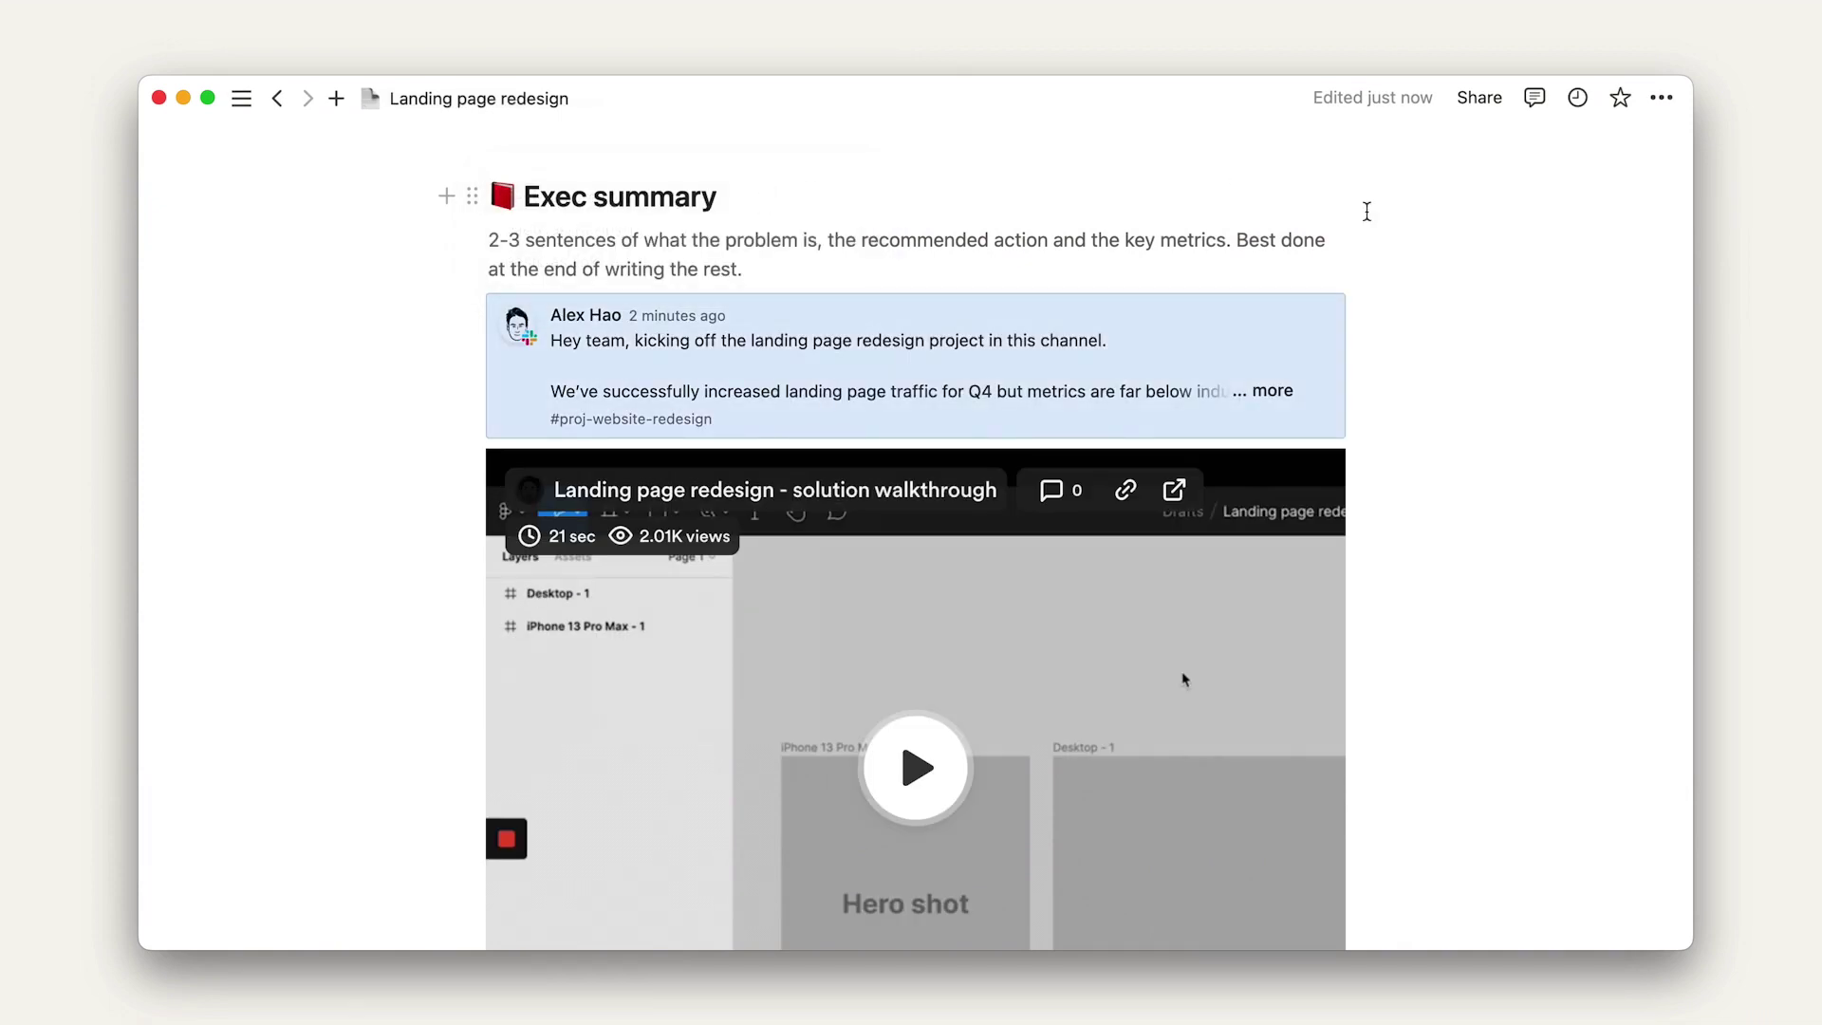
key("Escape")
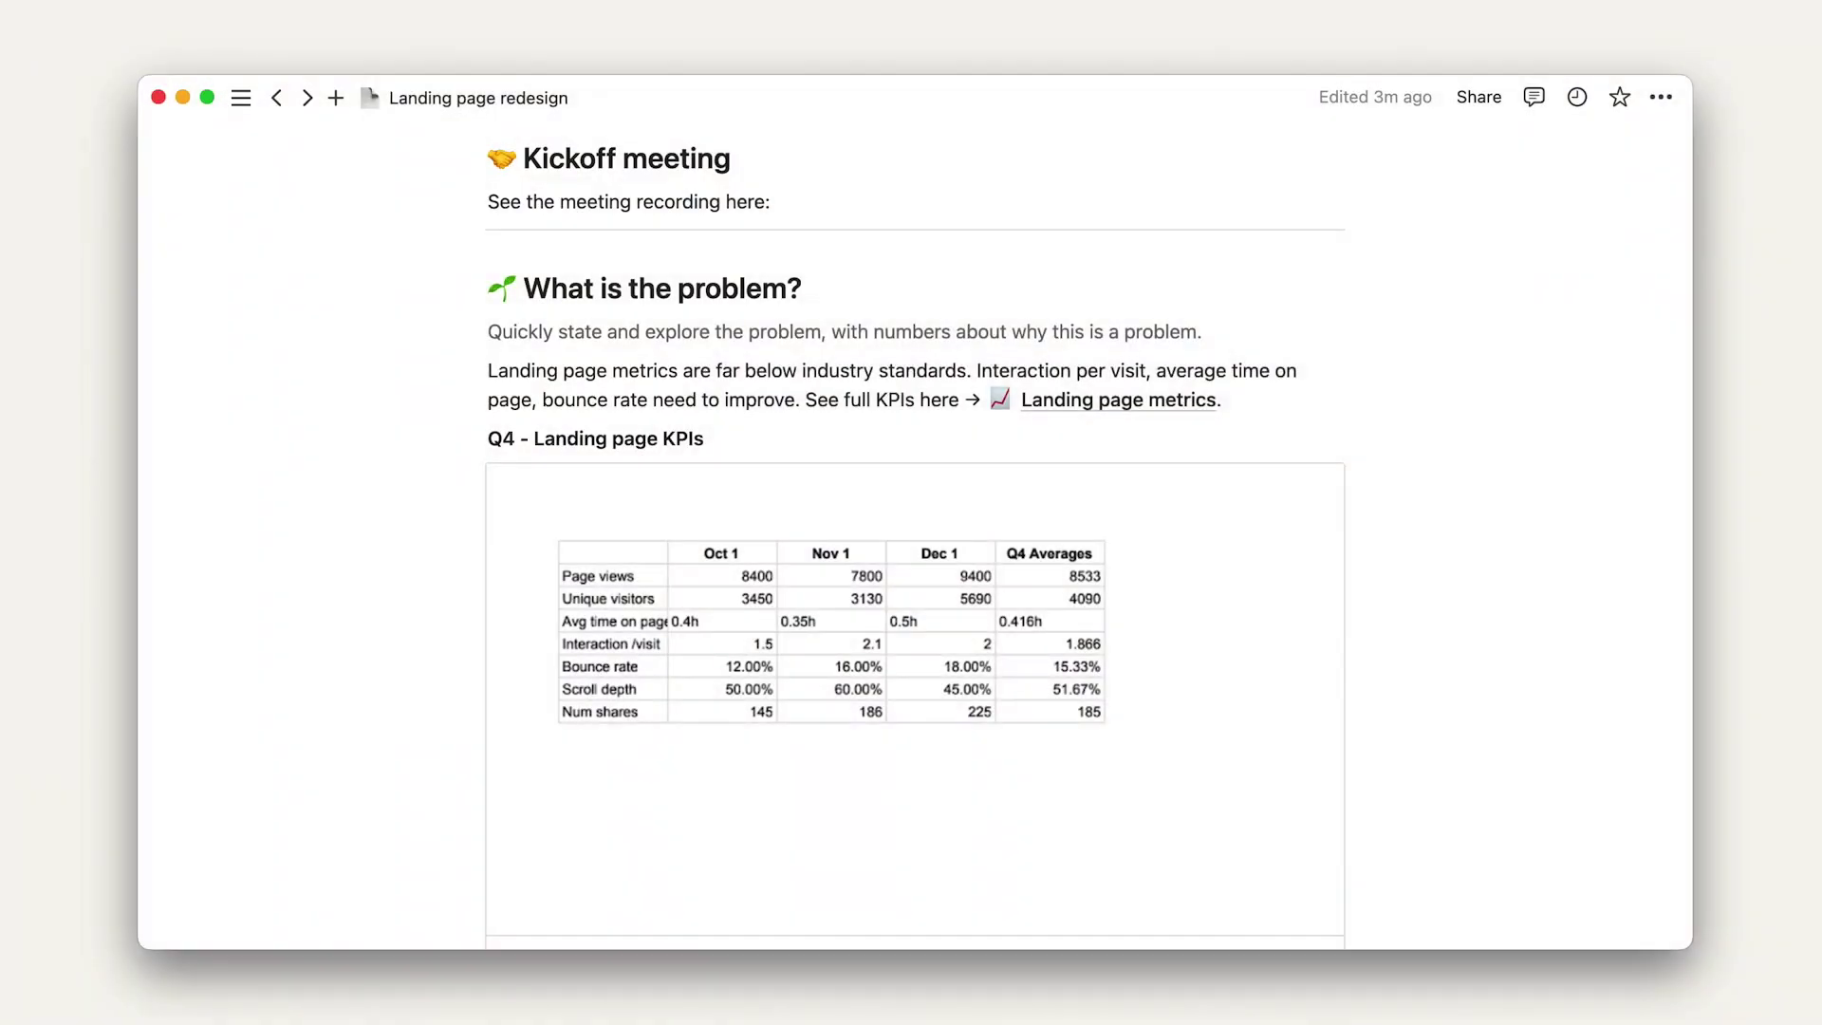
Step: Paste the Zoom kickoff meeting link as a preview card under 'See the meeting recording here:'
key("Return")
key("super+v")
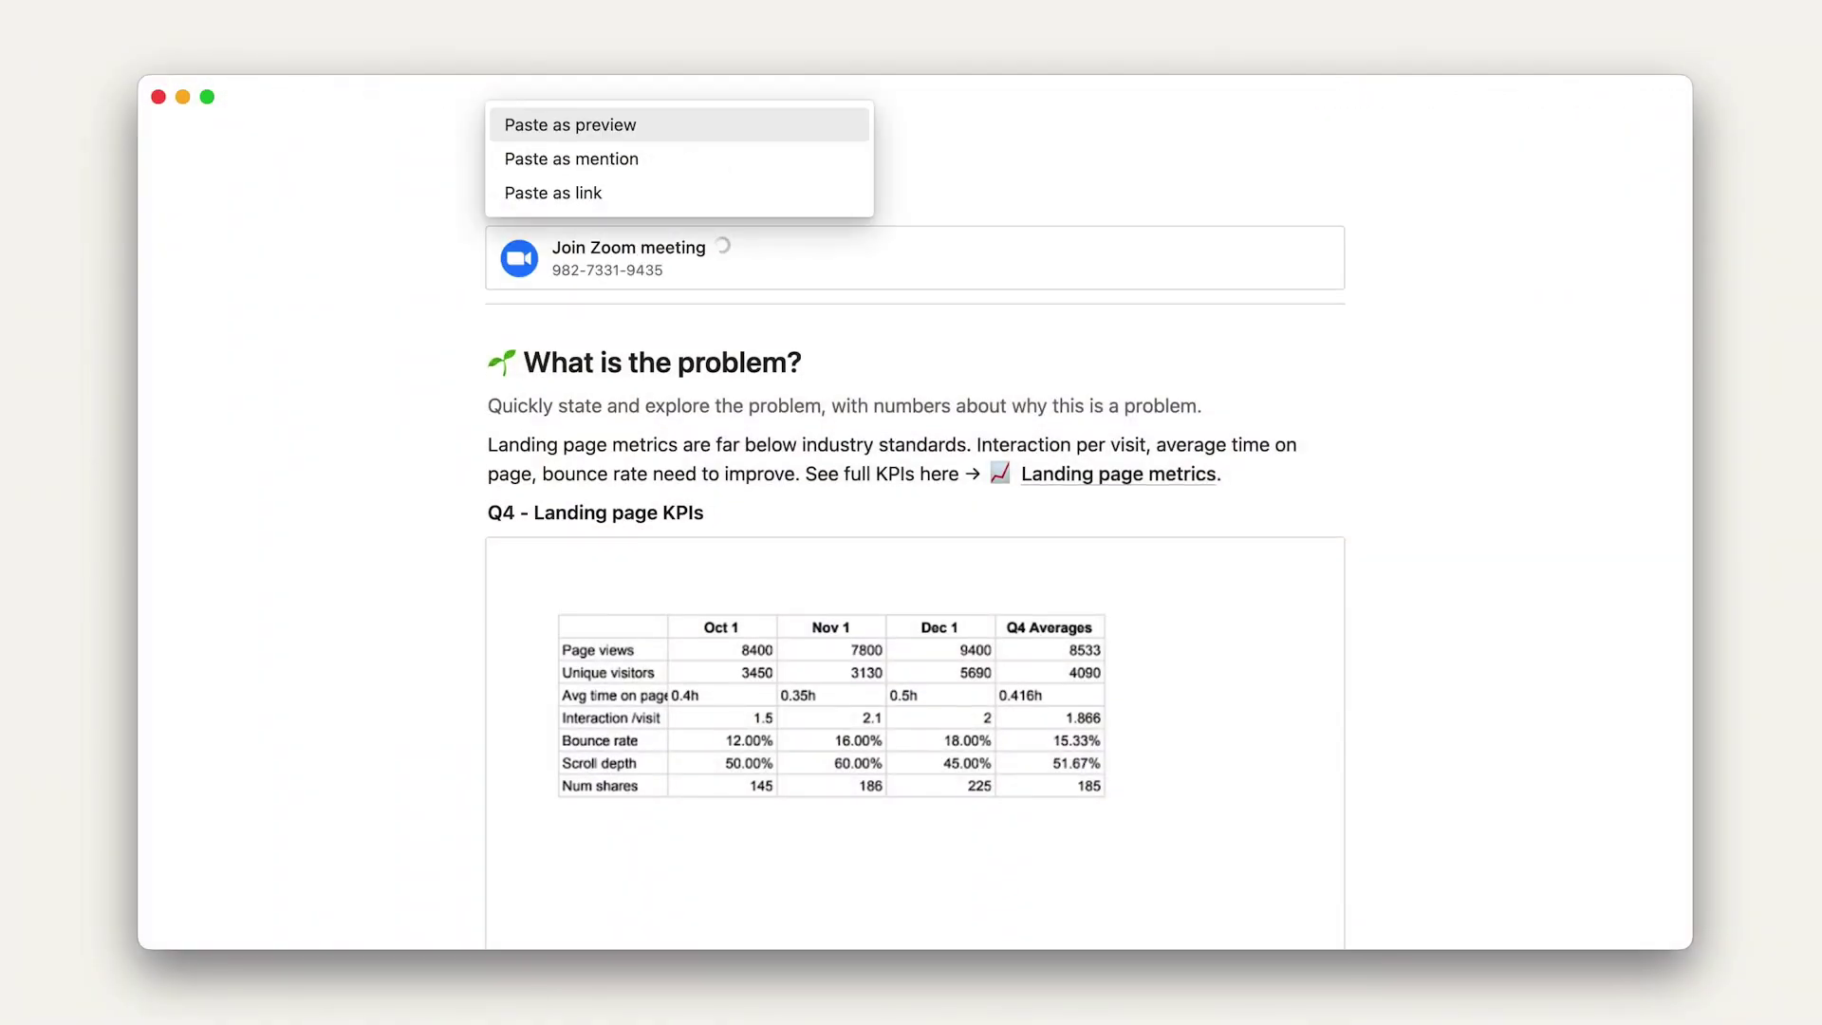
left_click(764, 128)
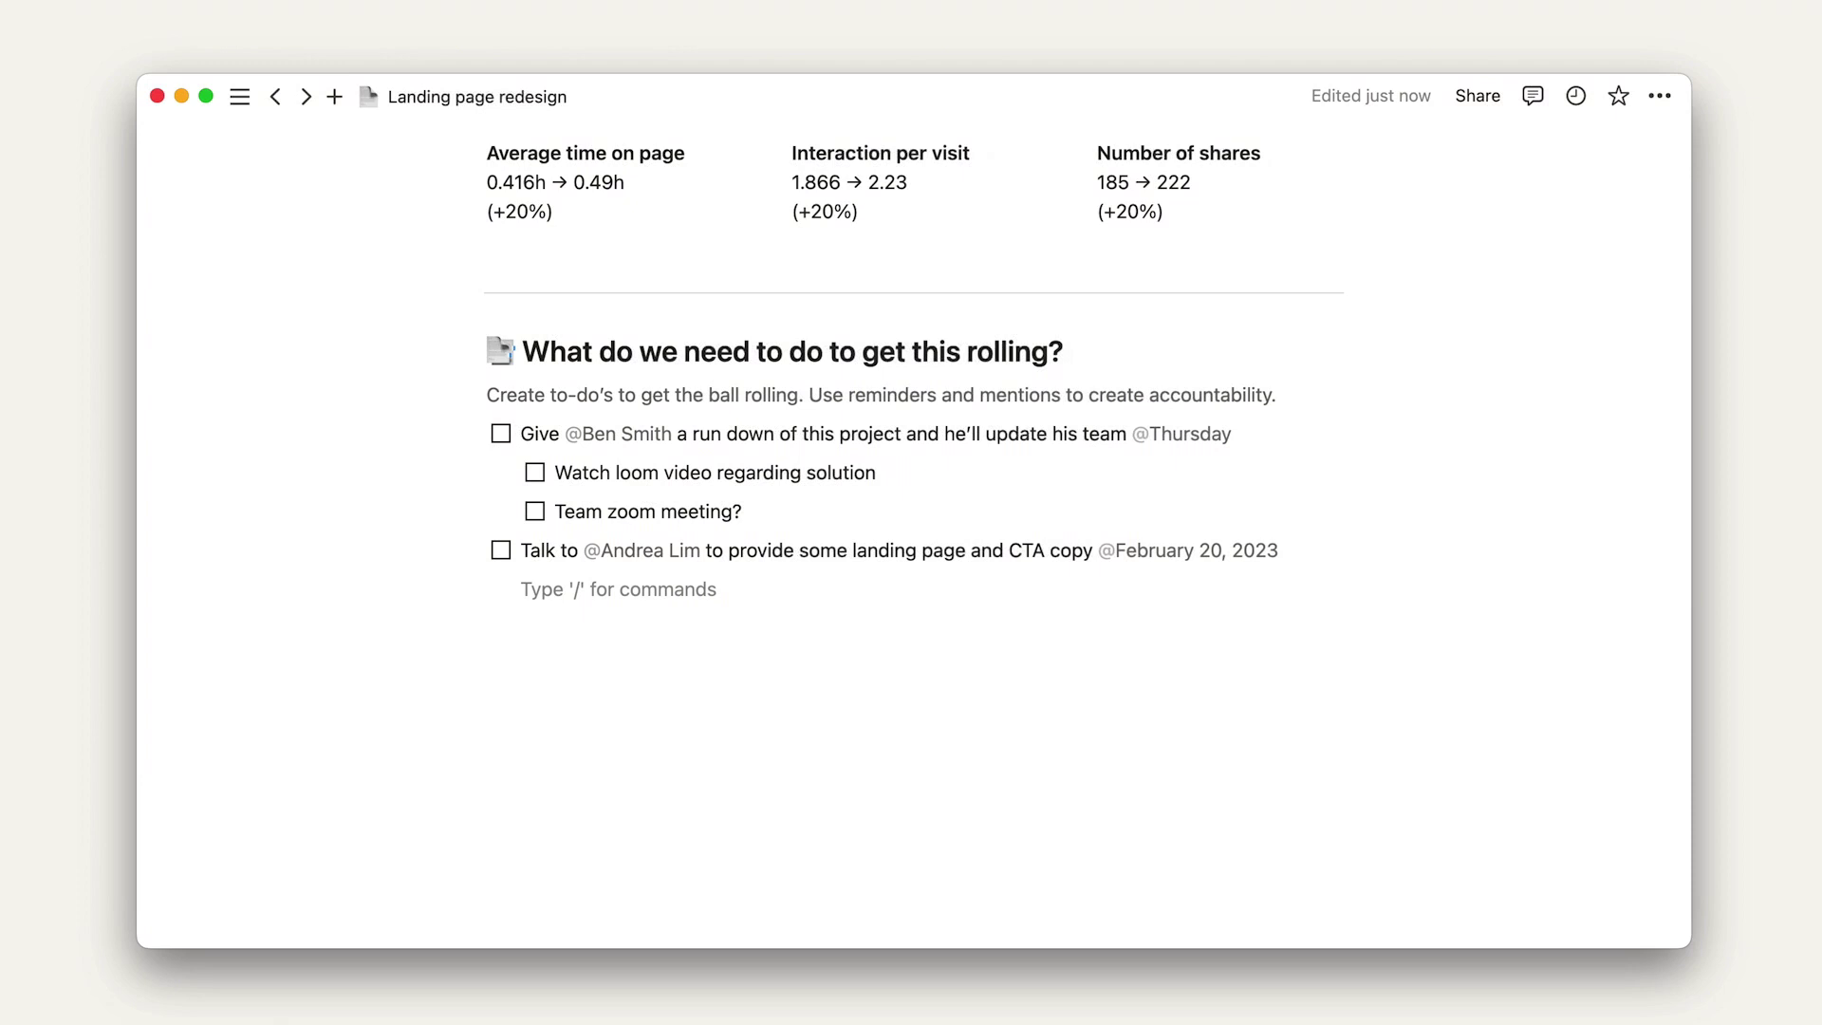
Step: Paste the Asana task link under the CTA-copy to-do and the GitHub issue link under the web-team to-do, each as a preview card
key("super+v")
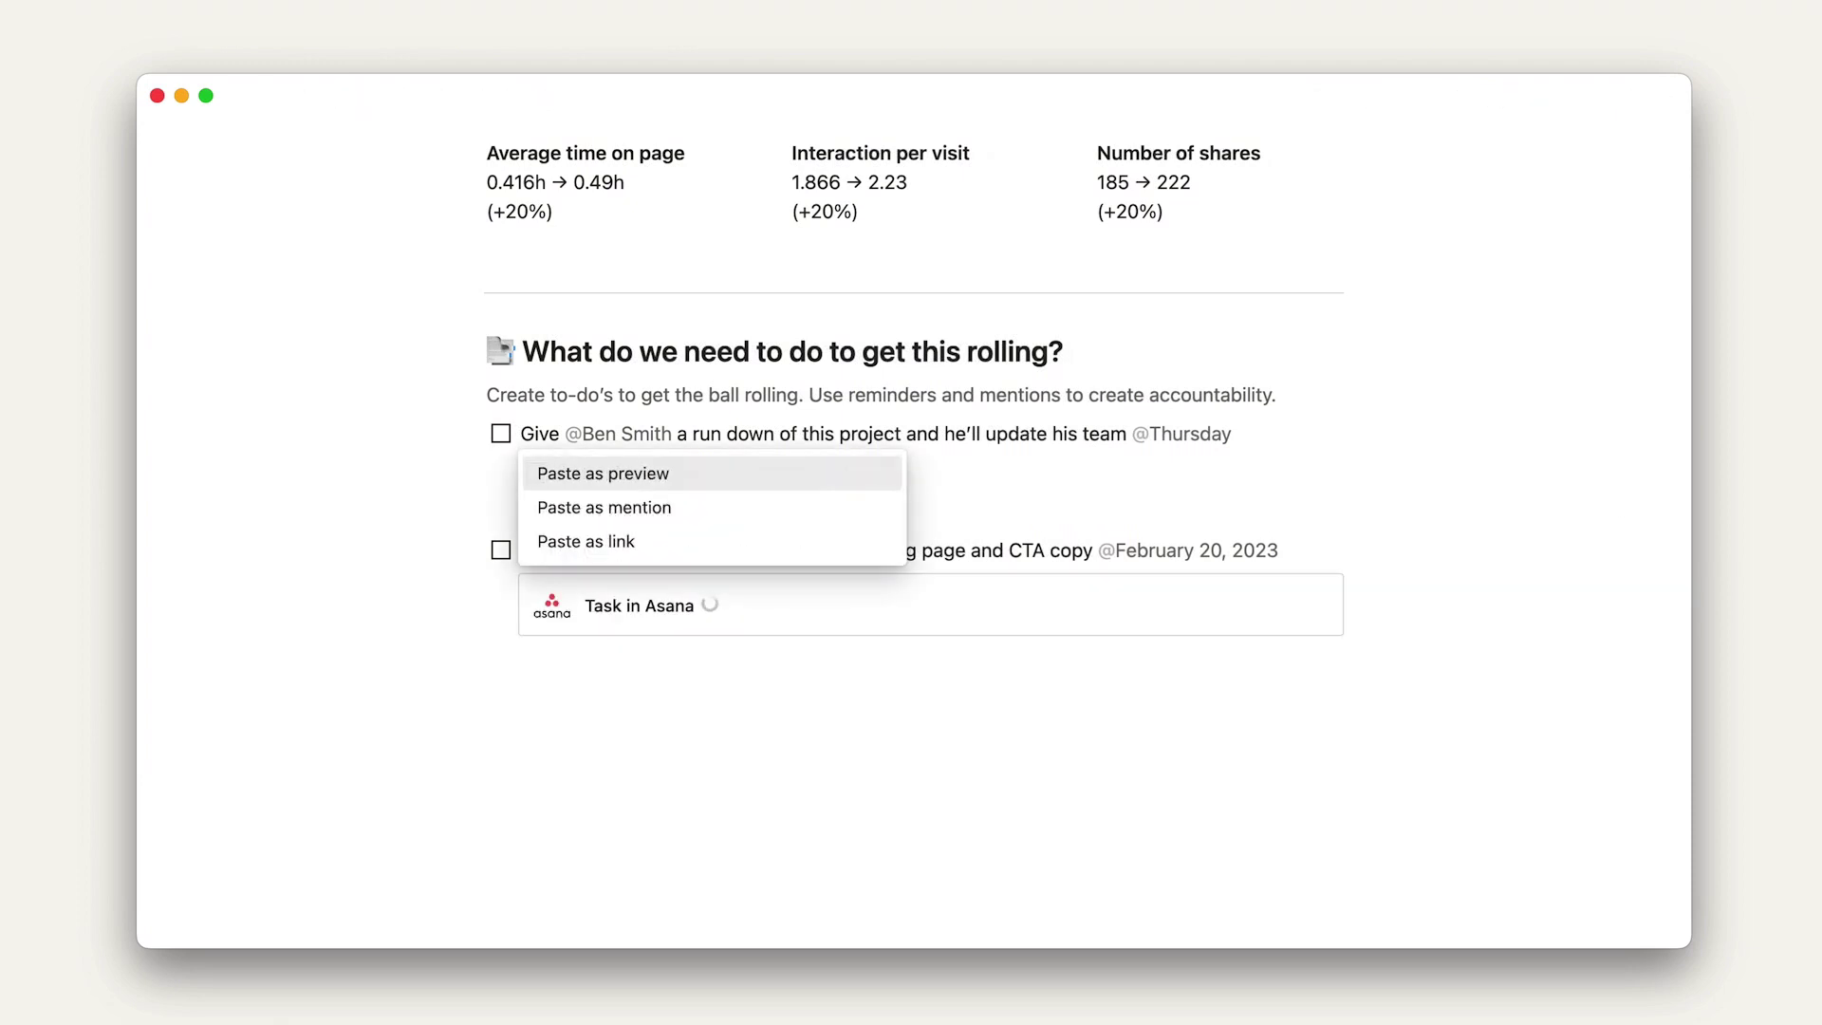
left_click(878, 485)
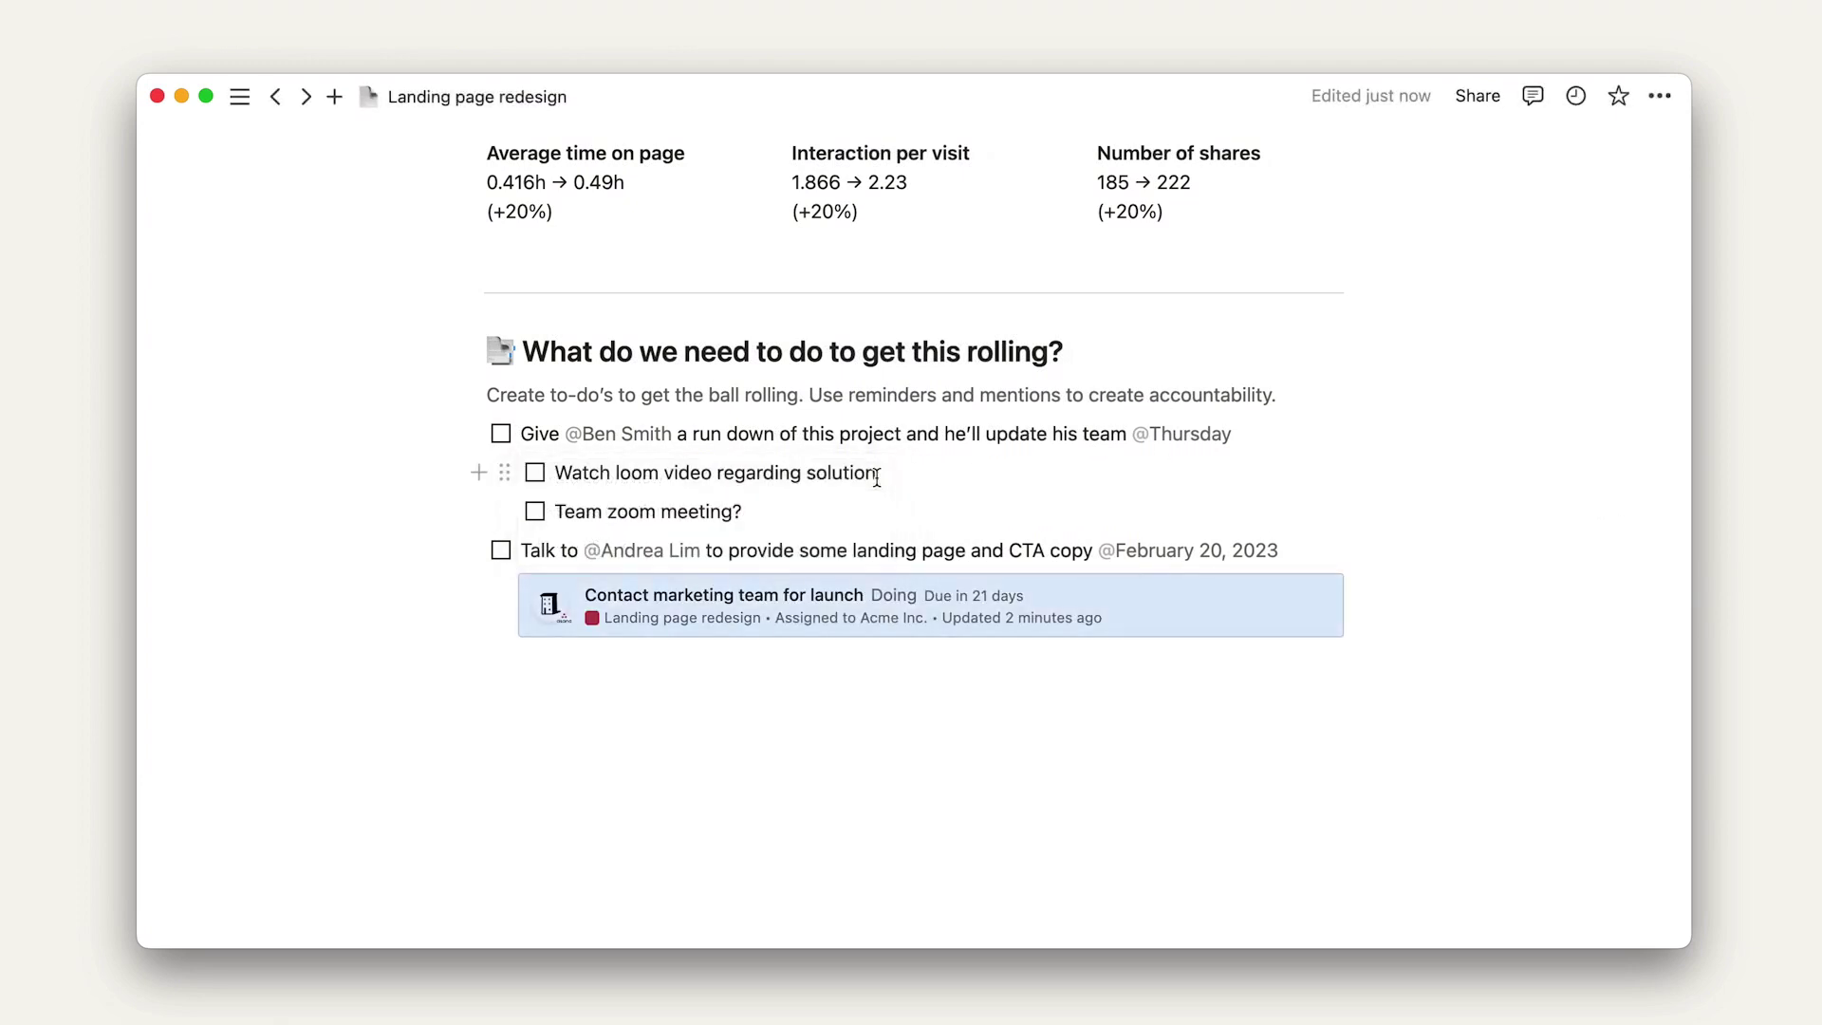
key("Escape")
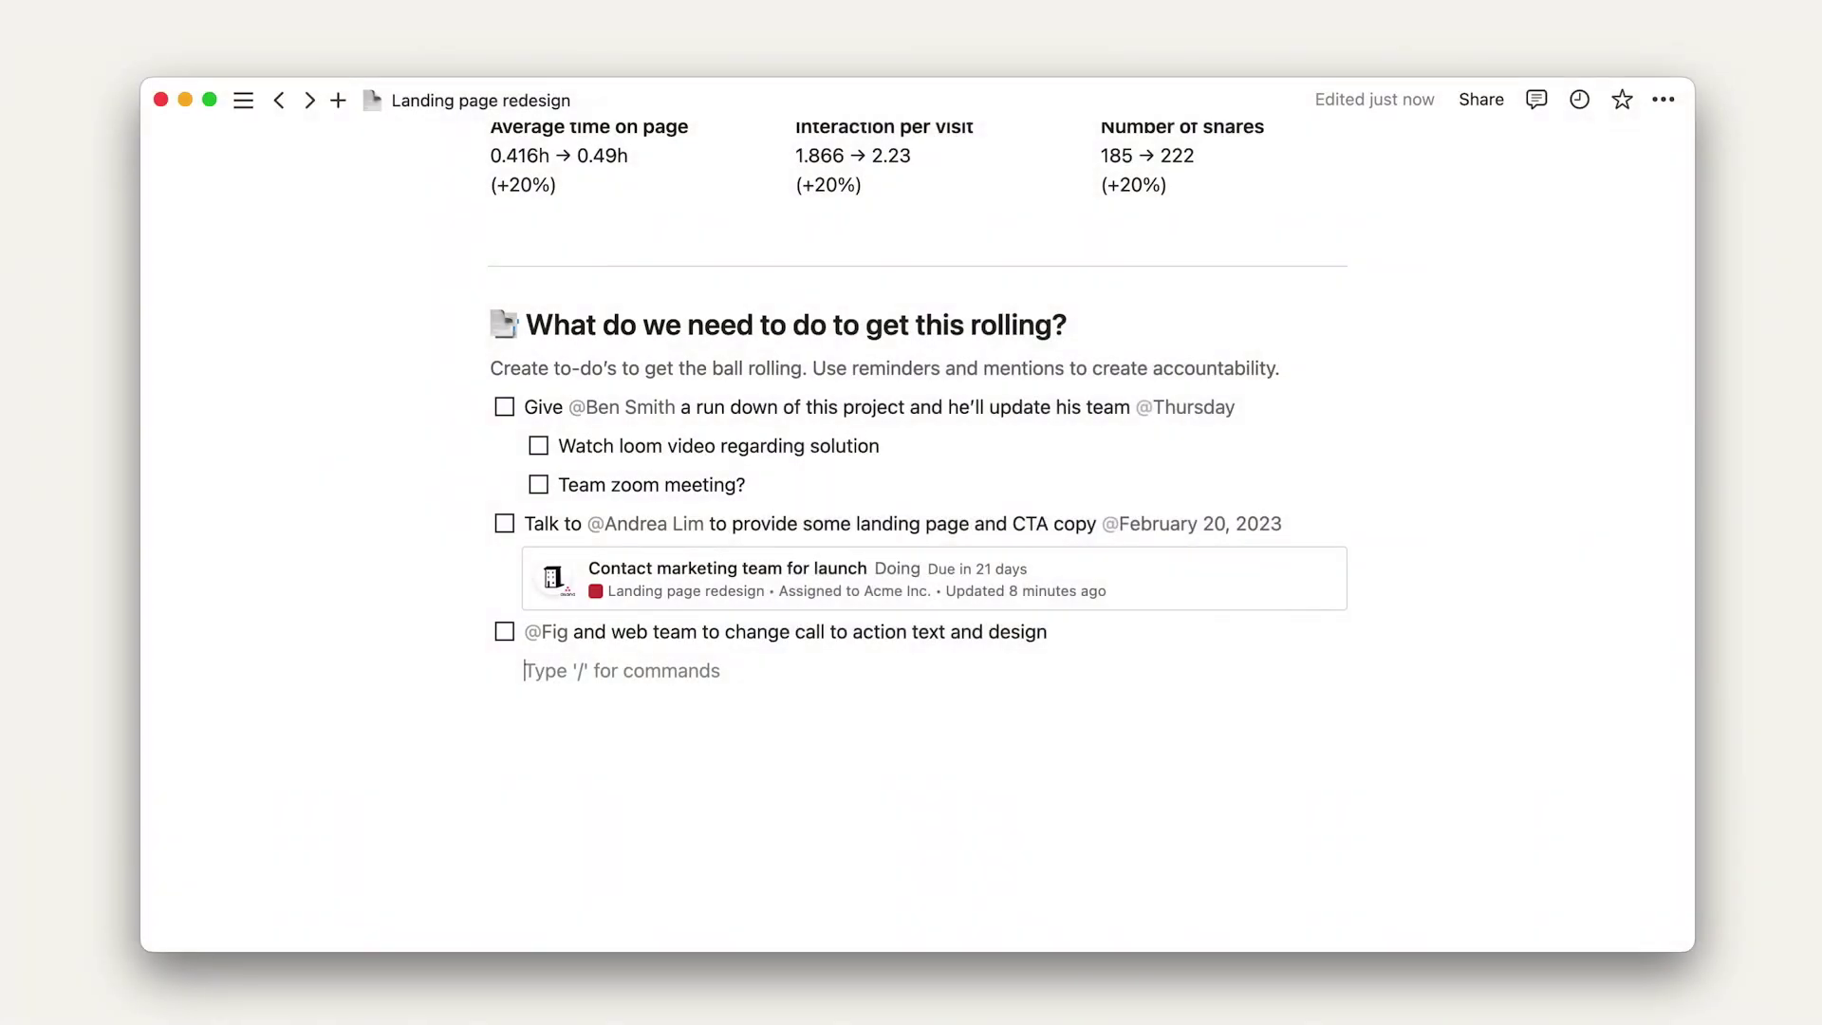
key("super+v")
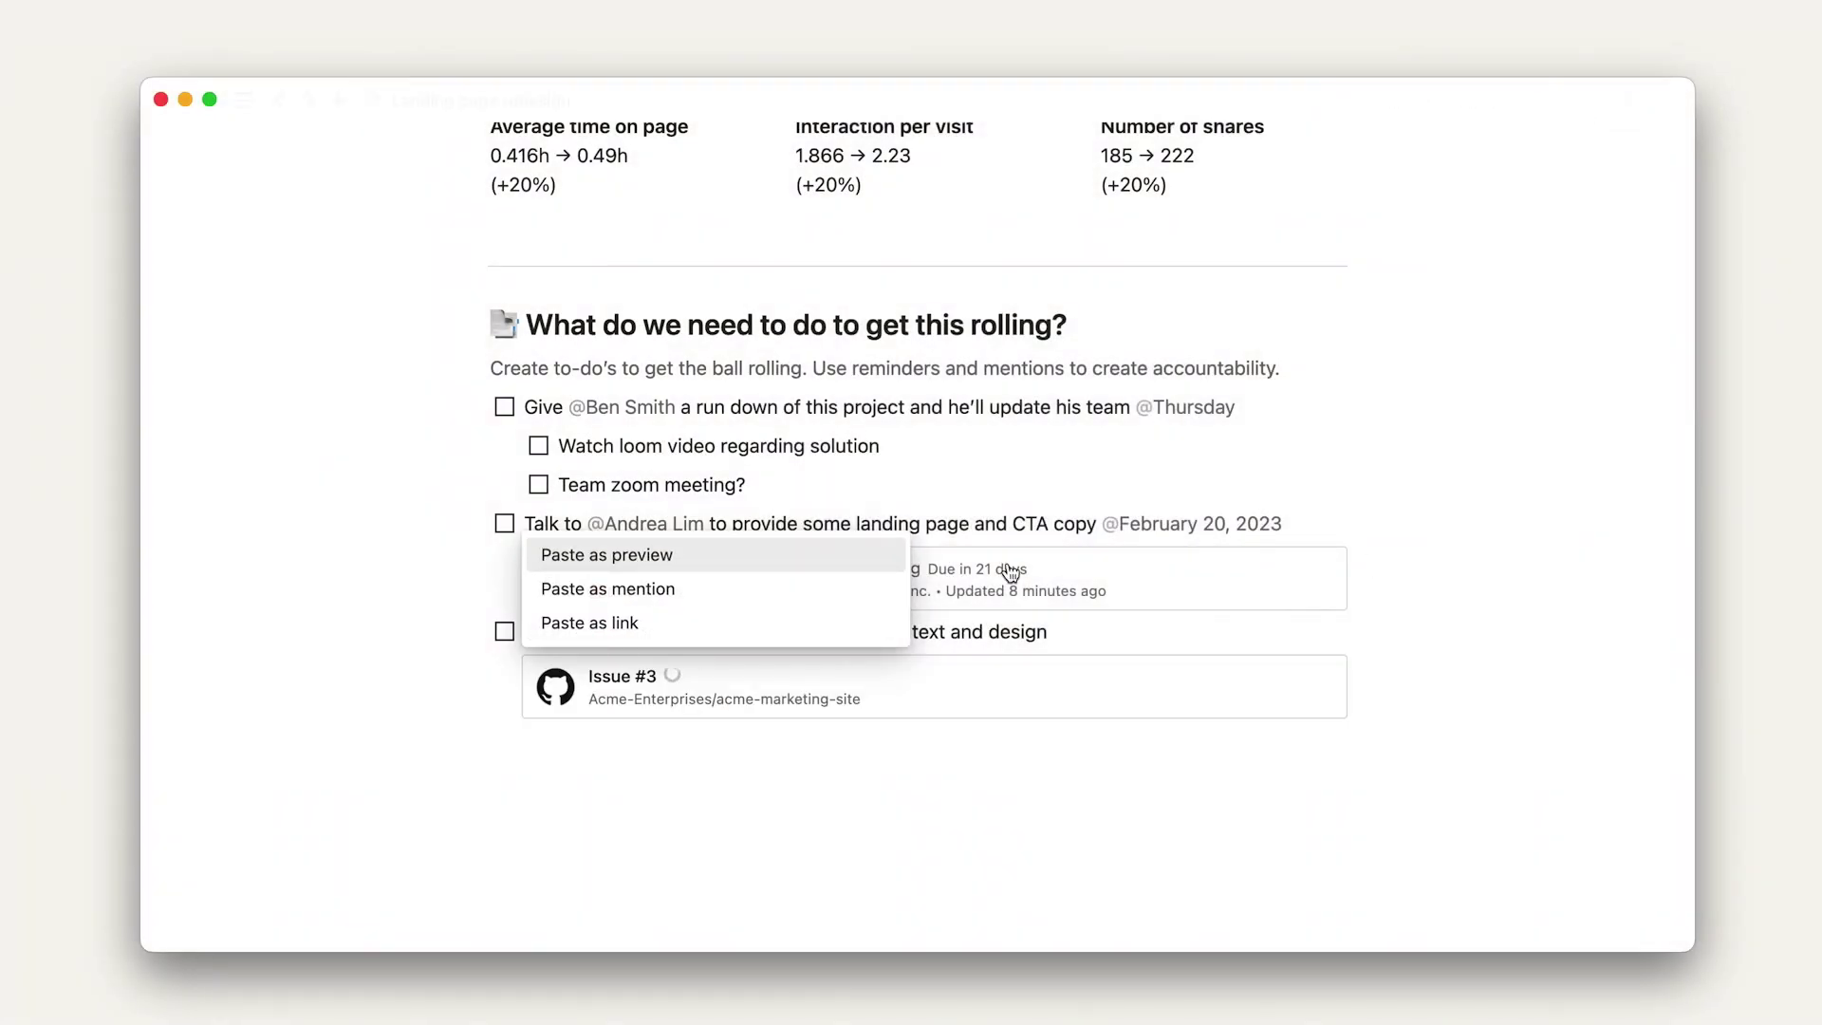
left_click(875, 570)
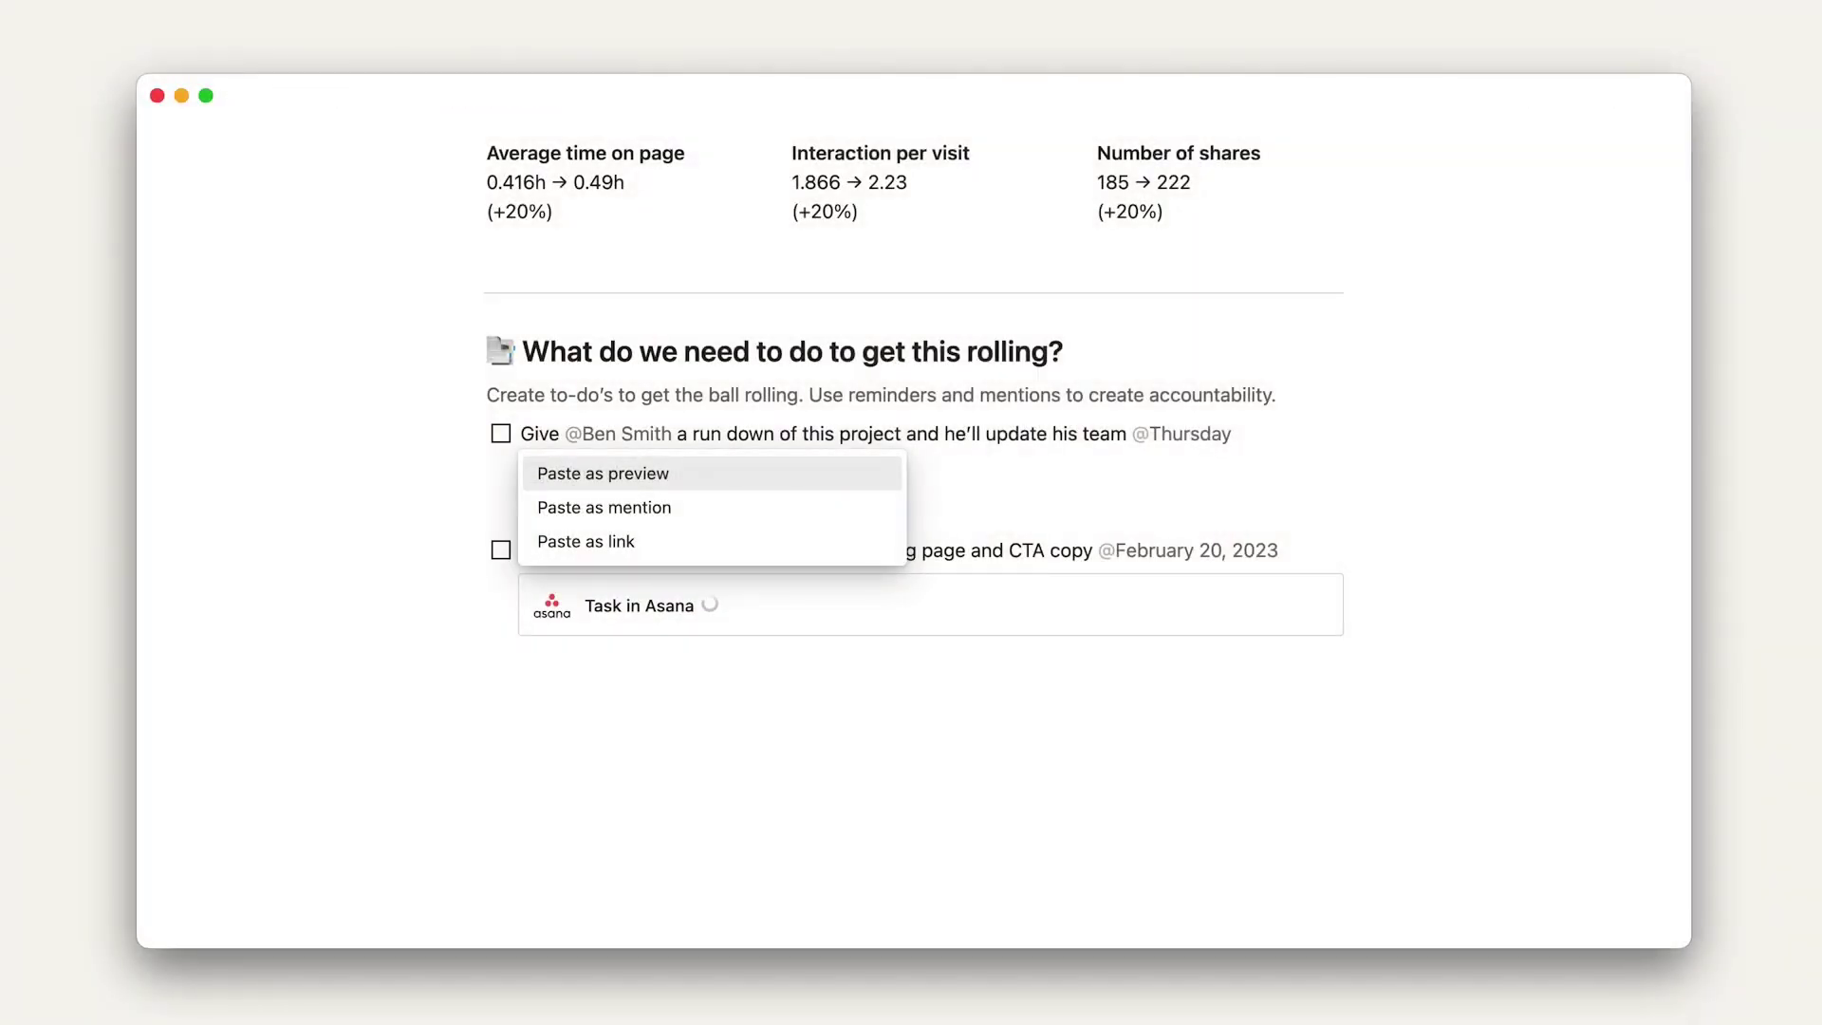
left_click(875, 480)
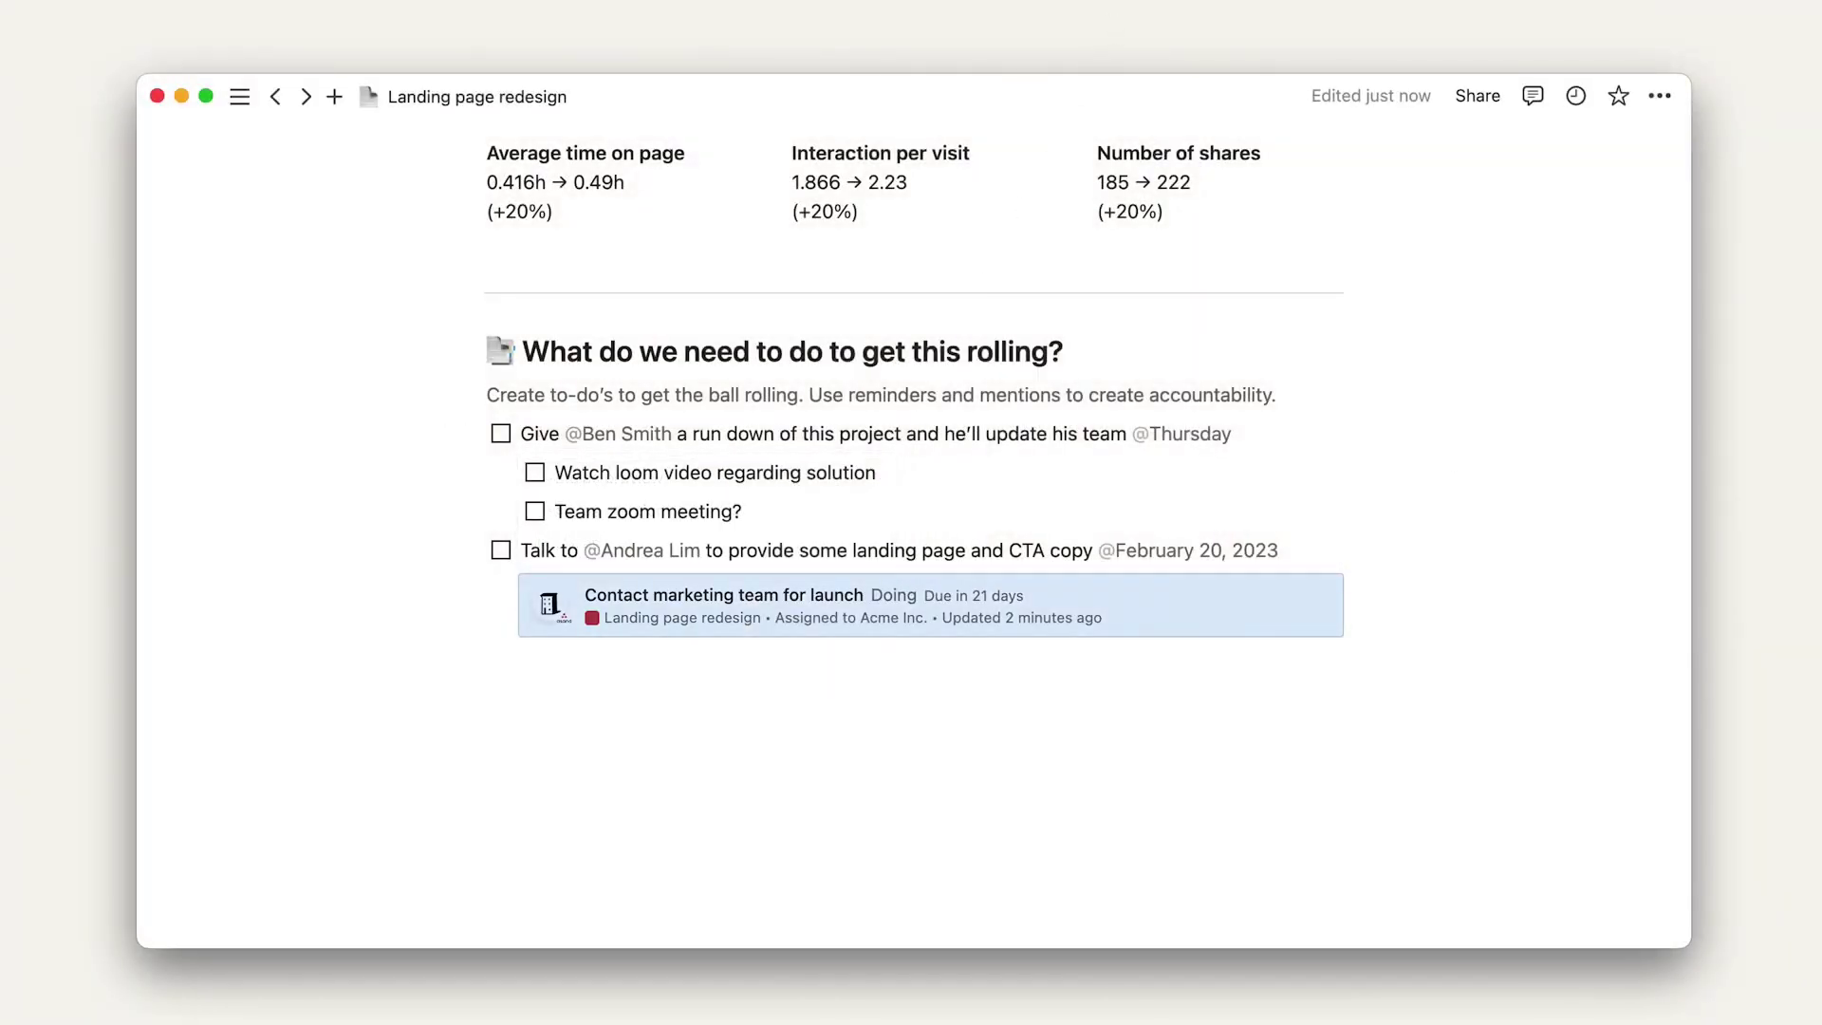
key("Escape")
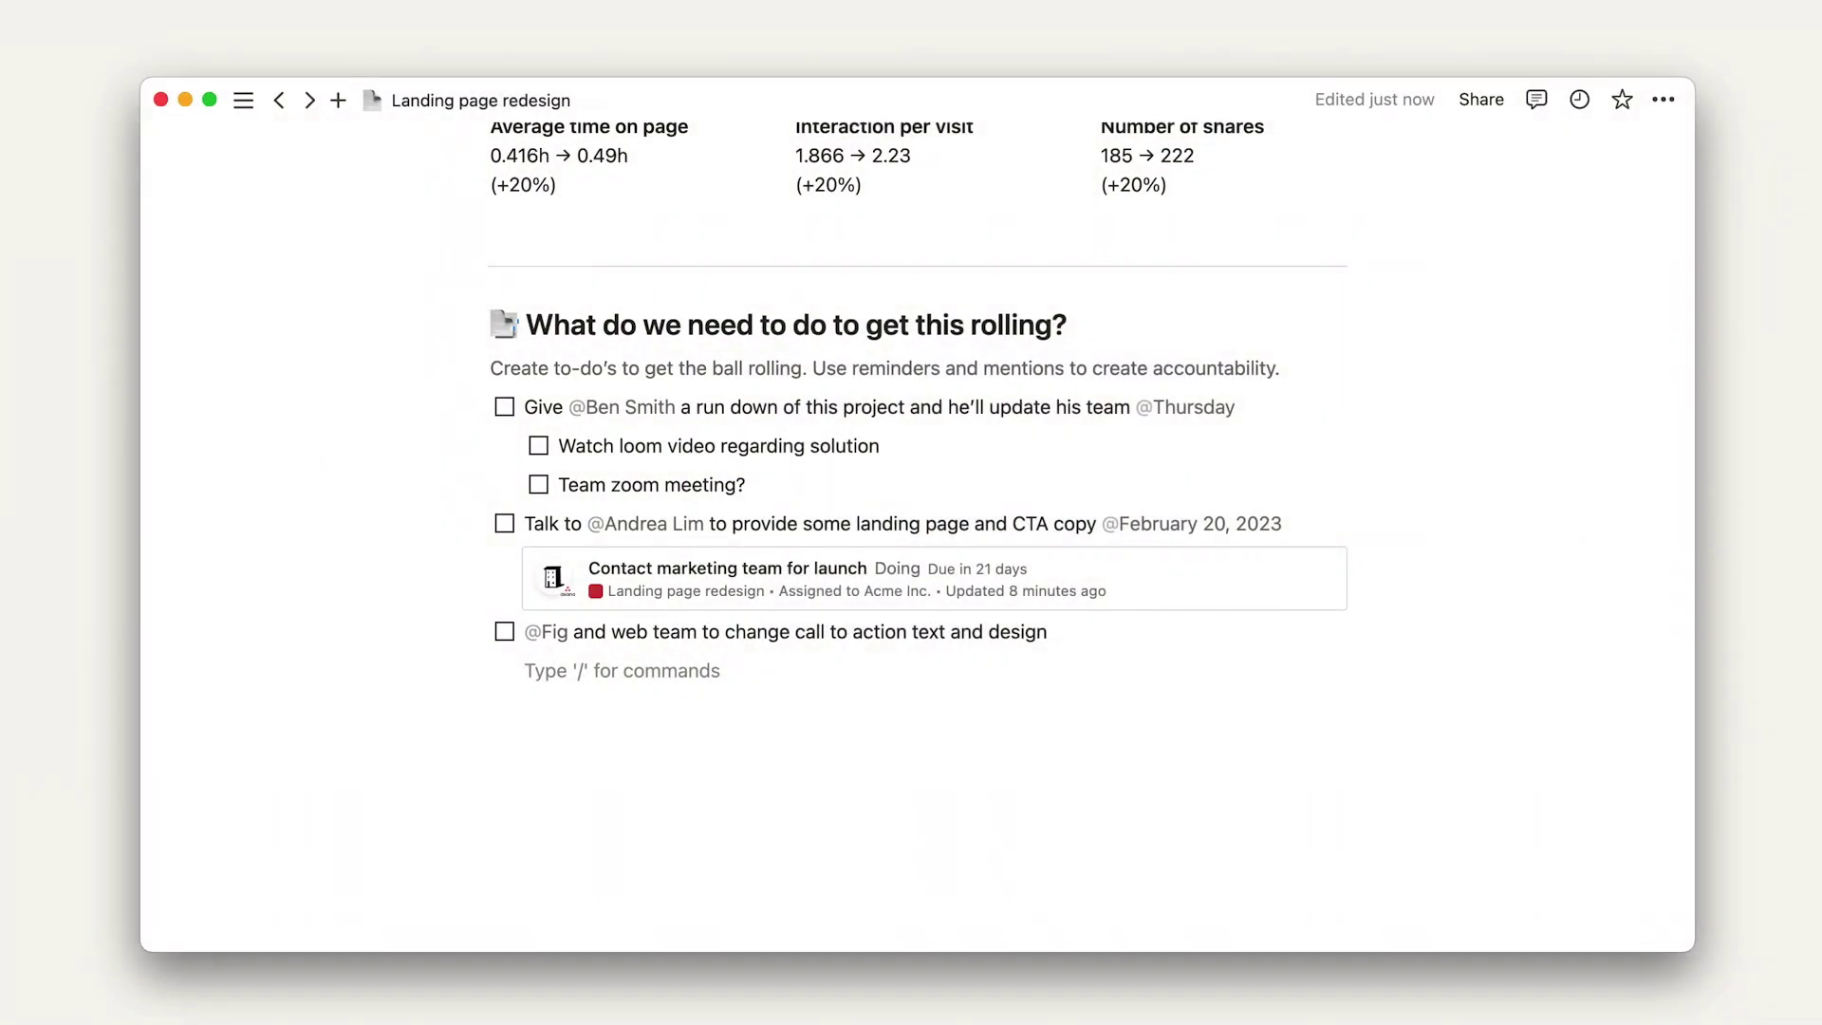
key("super+v")
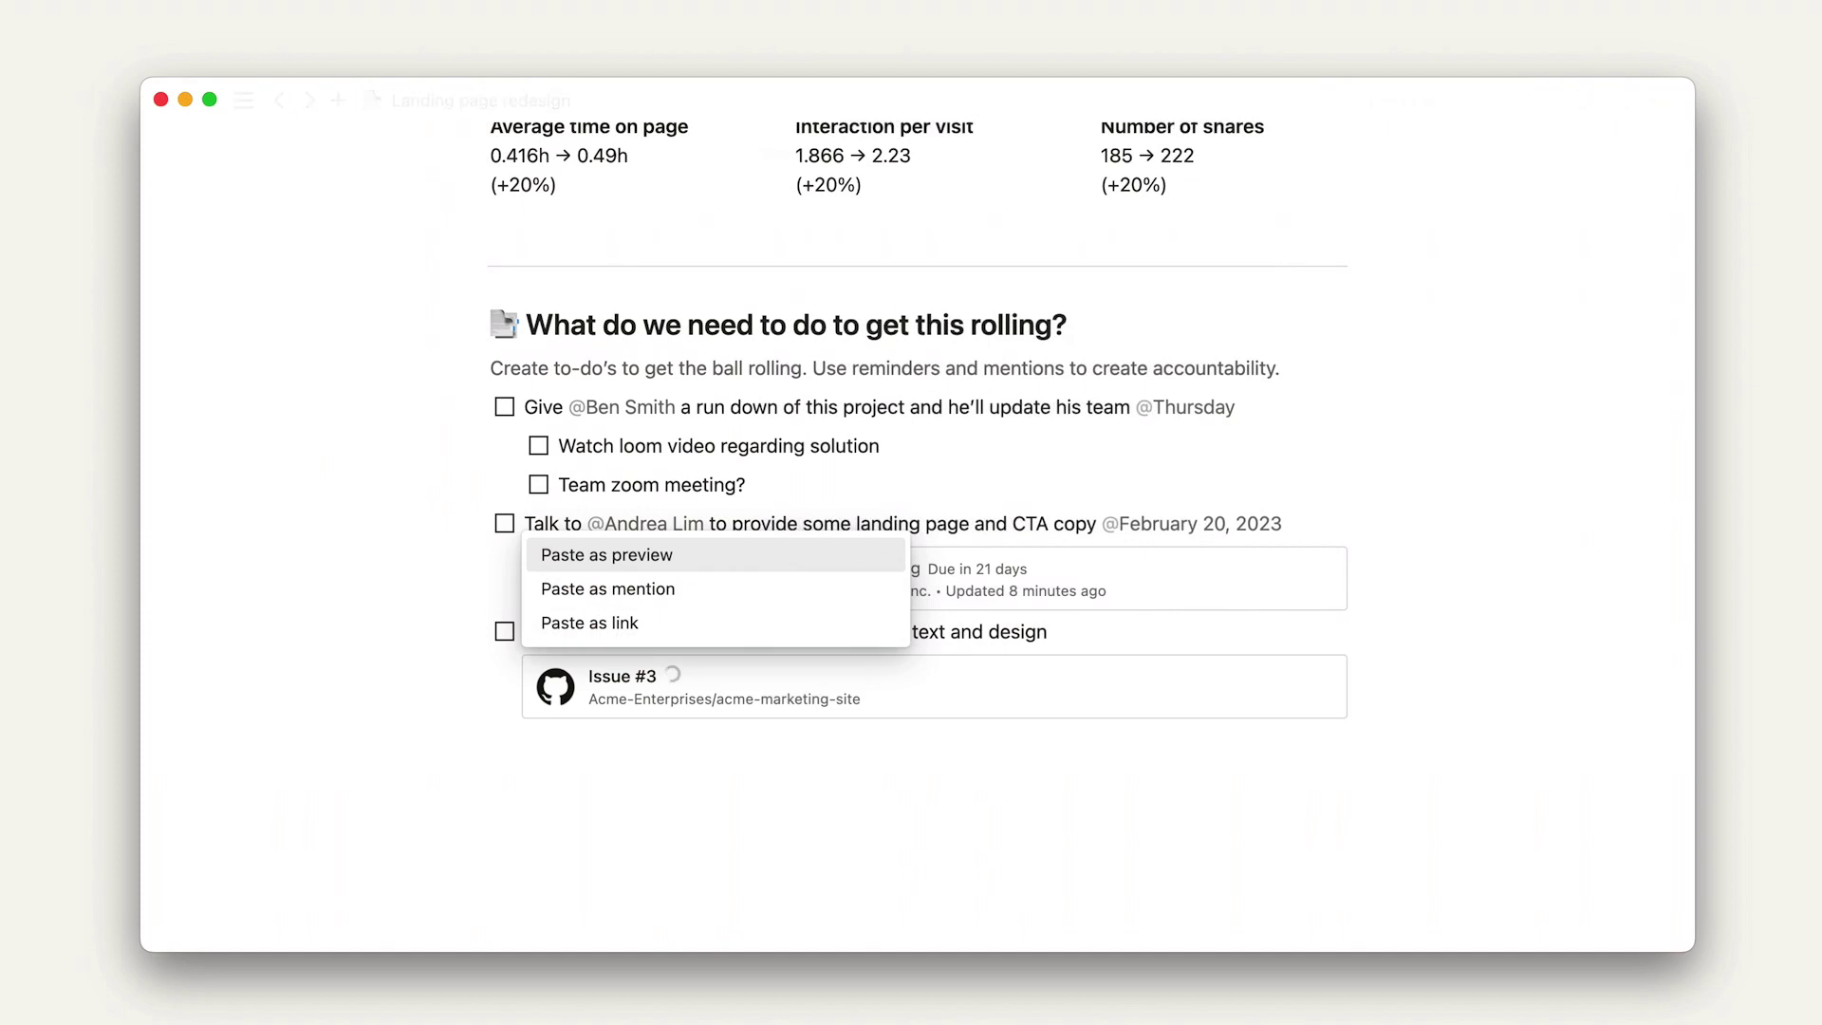
left_click(874, 568)
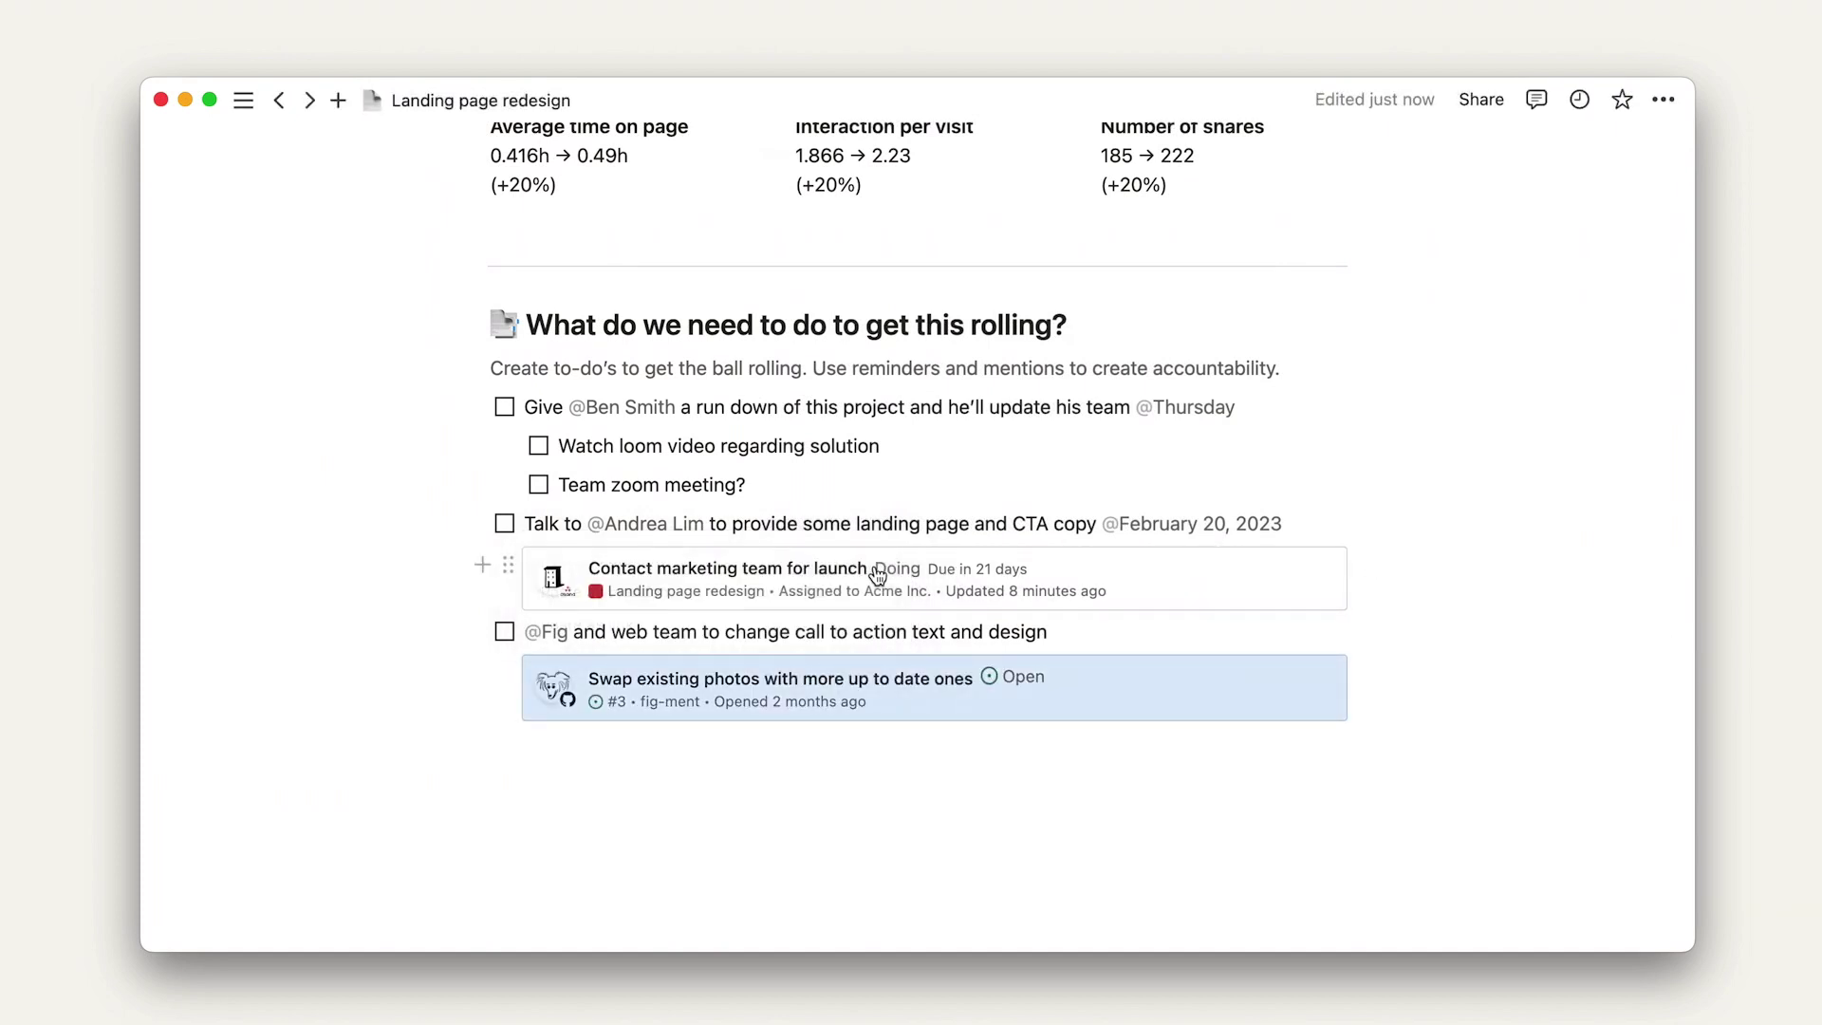
key("Escape")
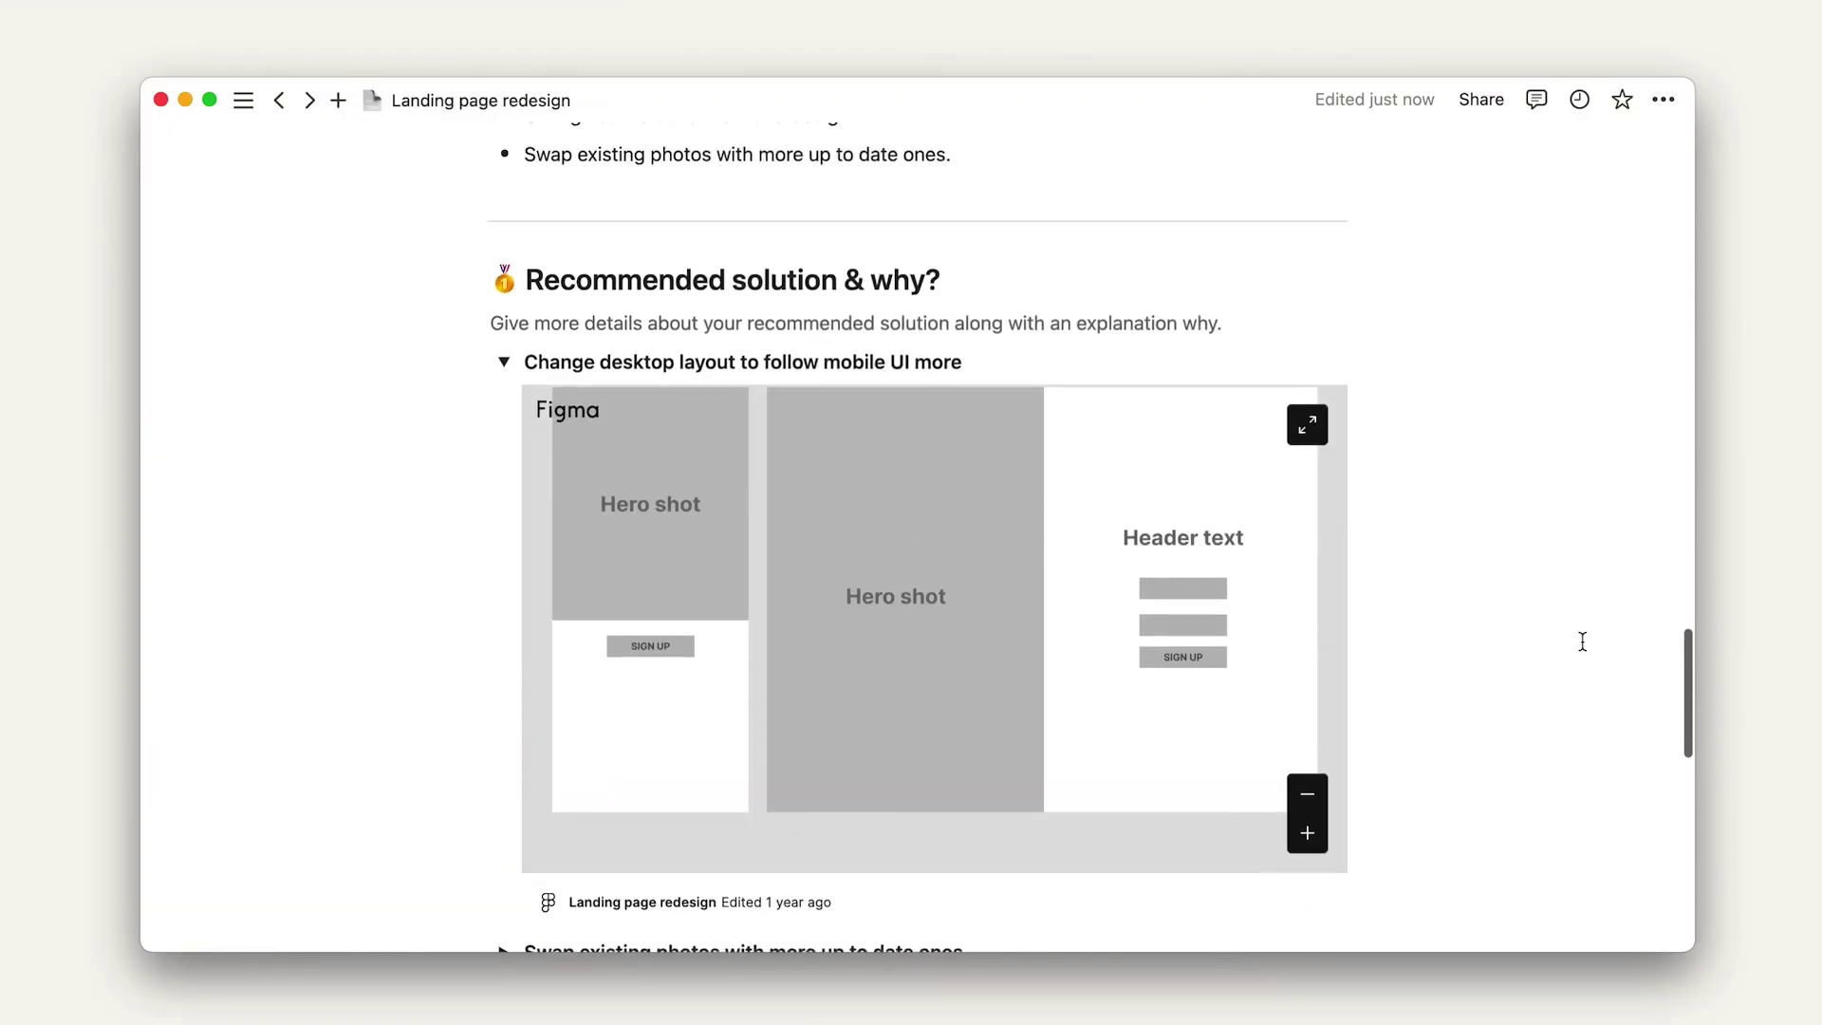
Step: Scroll back up to the top of the Landing page redesign doc
scroll(1582, 641, "up", 20)
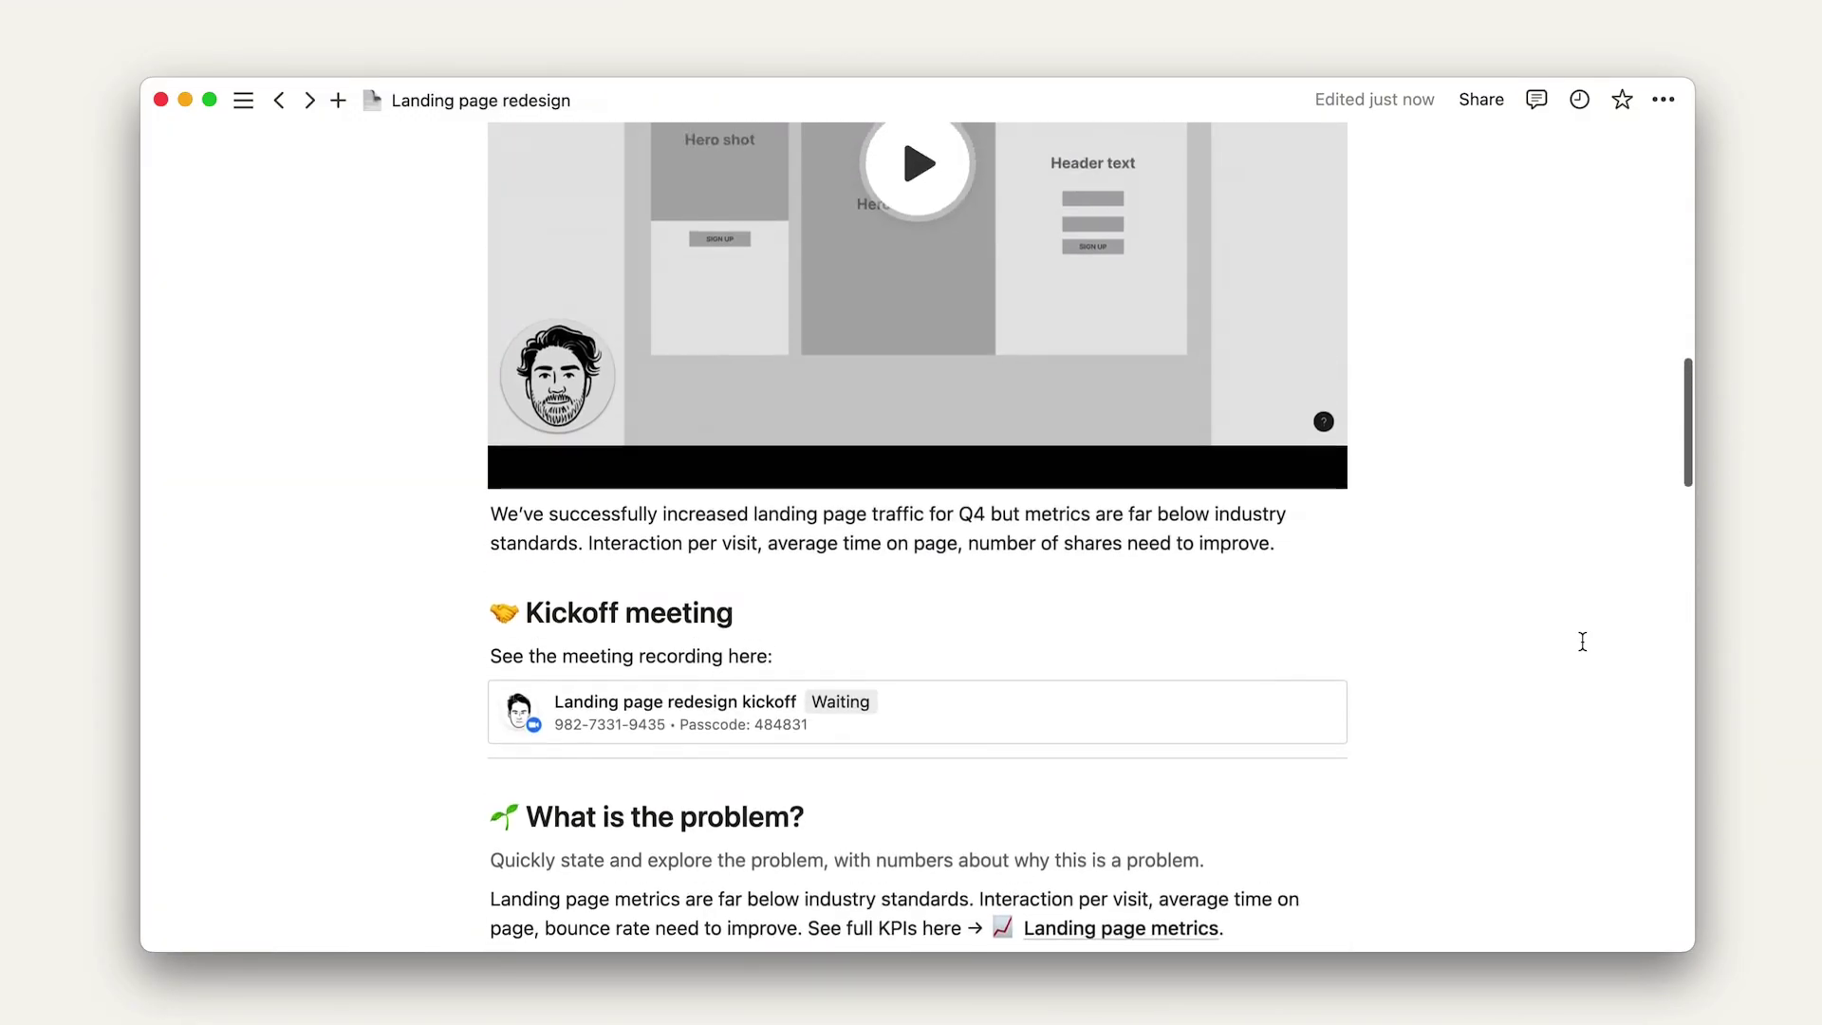
scroll(1583, 639, "up", 5)
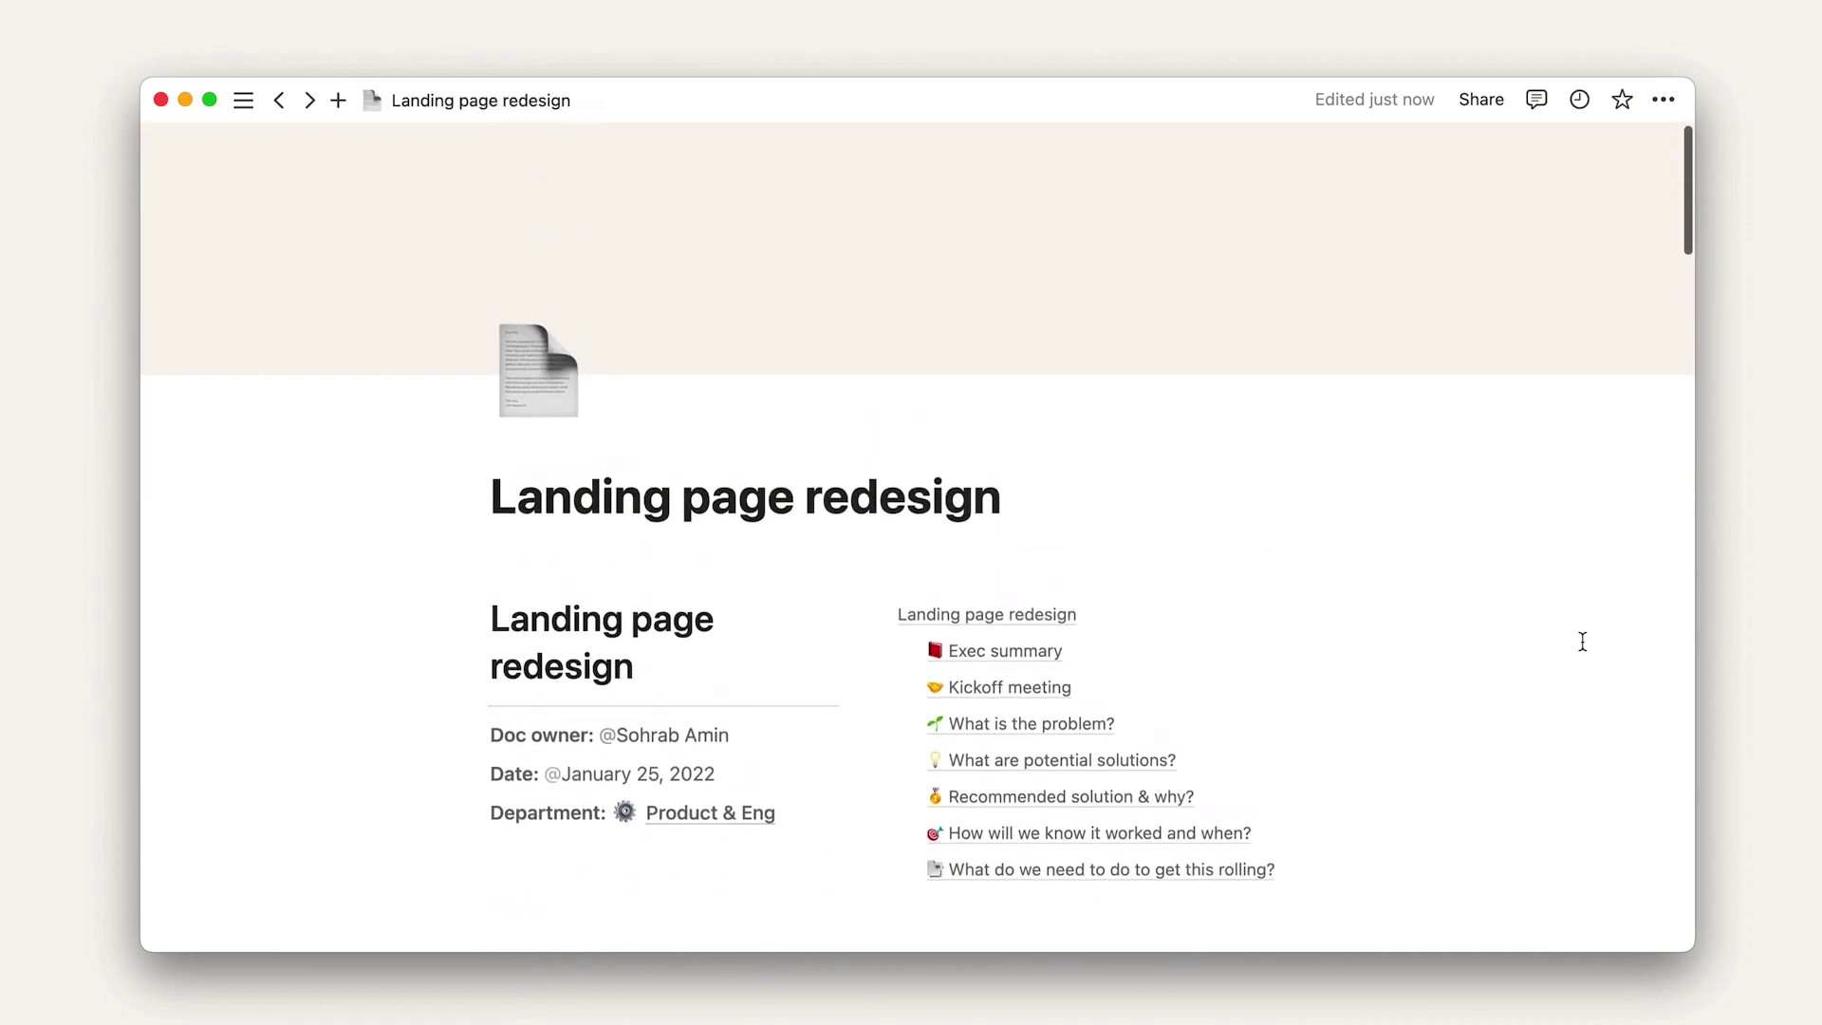